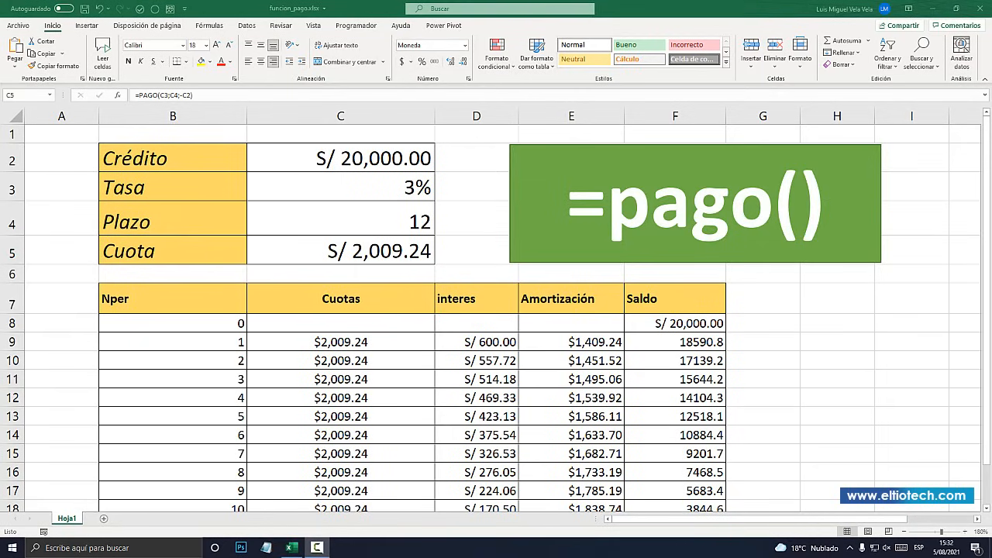
pyautogui.click(473, 158)
pyautogui.write('=pago')
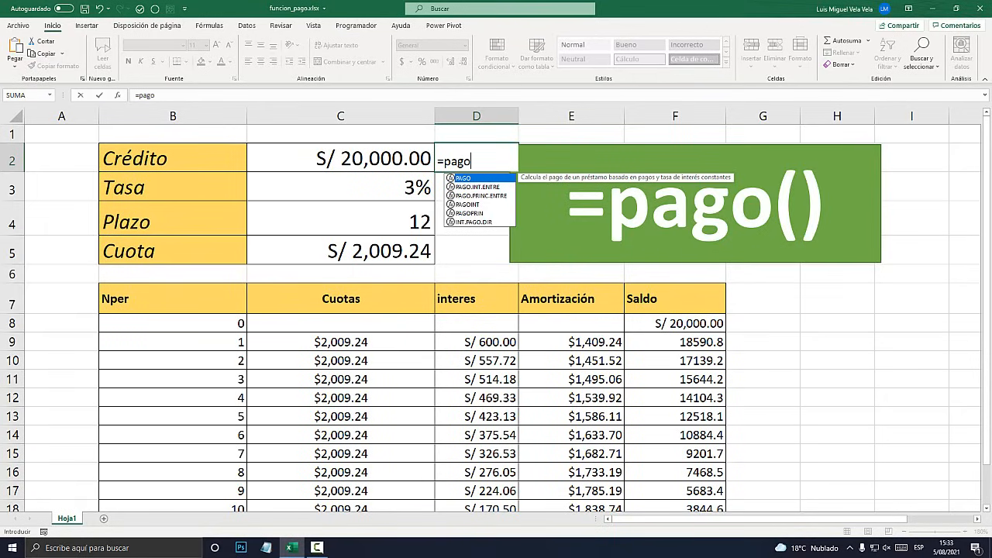
pyautogui.write('(')
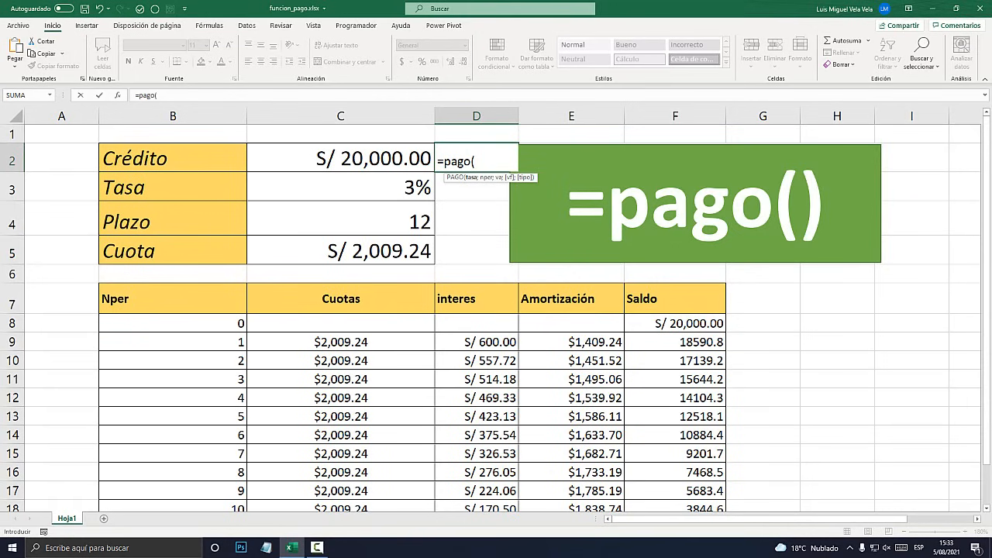
pyautogui.press('Escape')
# Step: Examine the amortization table's Nper, Cuotas, interes, Amortización and Saldo columns down to the final balance in F20
pyautogui.scroll(-1, 496, 310)
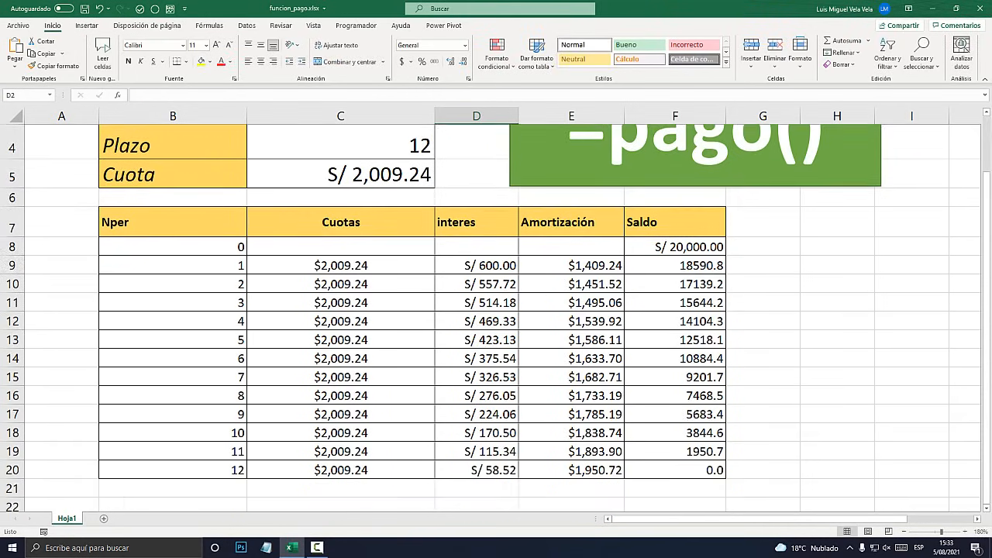
pyautogui.moveTo(173, 265); pyautogui.dragTo(173, 470)
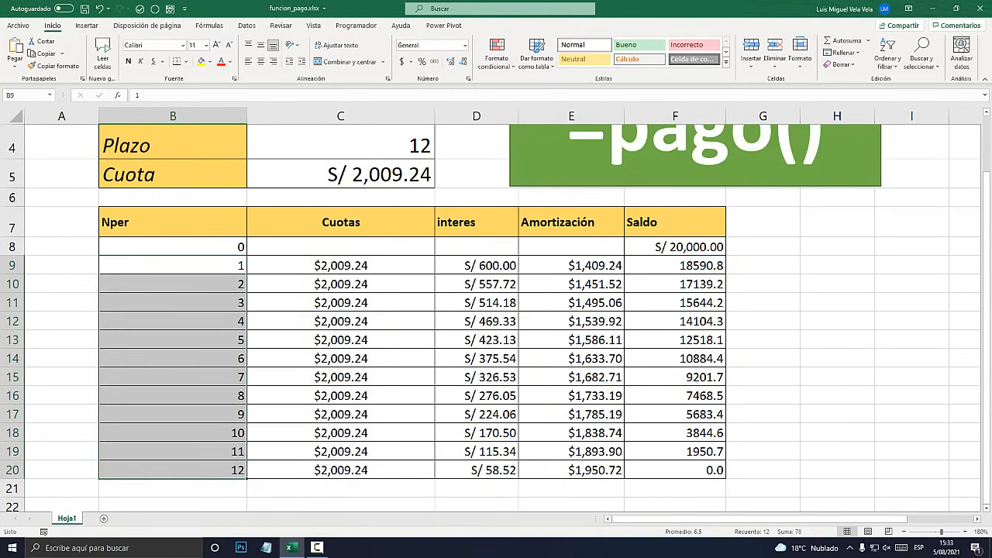
pyautogui.moveTo(341, 265); pyautogui.dragTo(341, 470)
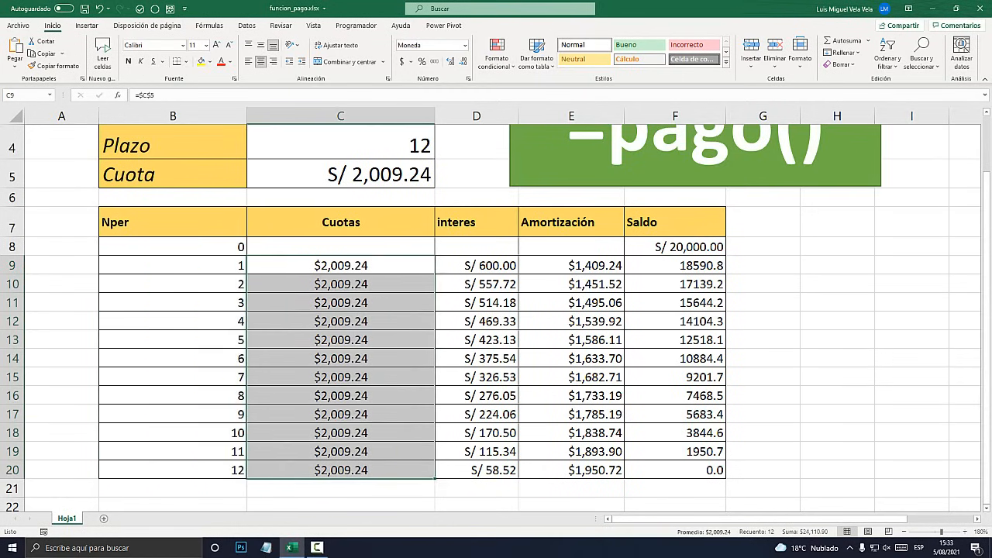
pyautogui.moveTo(476, 265); pyautogui.dragTo(476, 432)
pyautogui.moveTo(571, 265); pyautogui.dragTo(571, 451)
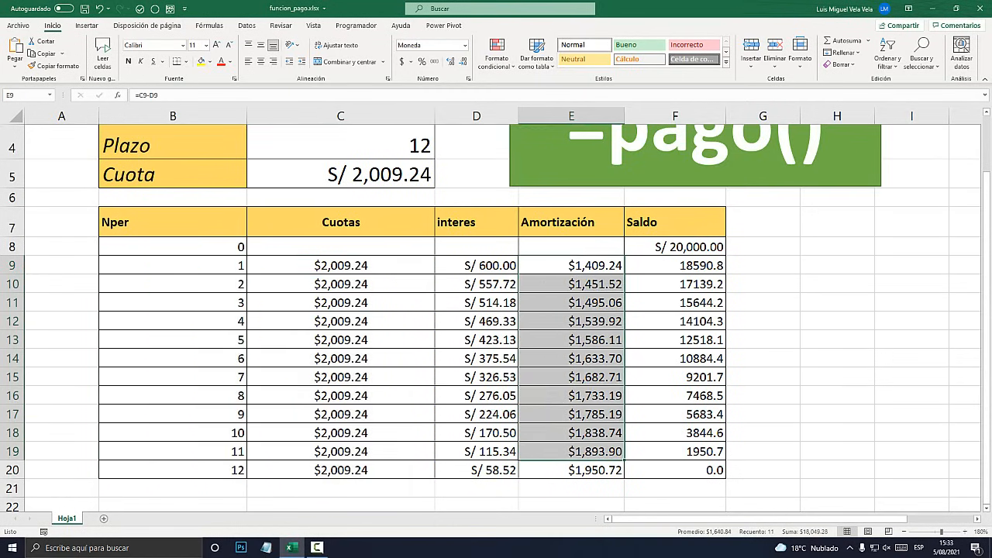
pyautogui.moveTo(675, 247); pyautogui.dragTo(675, 451)
pyautogui.click(675, 470)
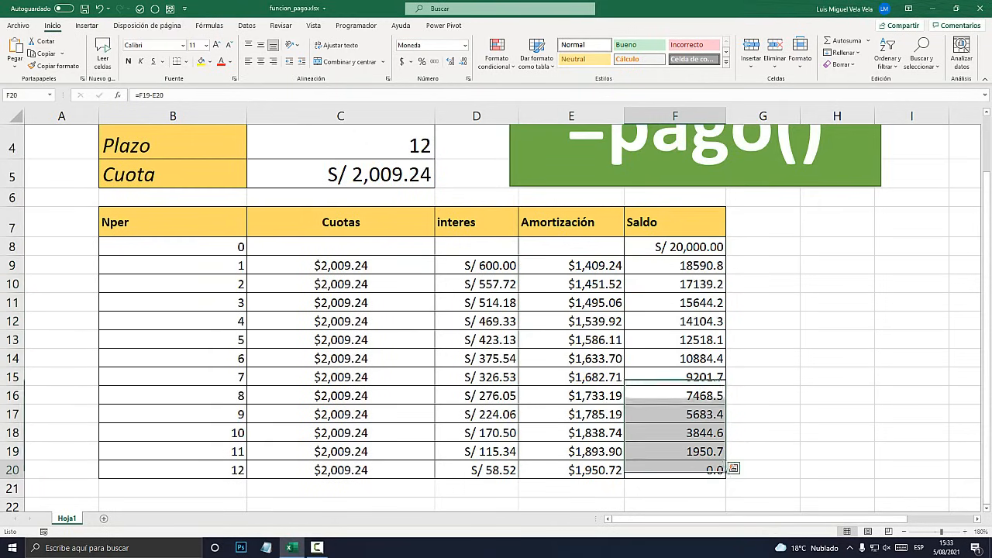
pyautogui.press('super+plus')
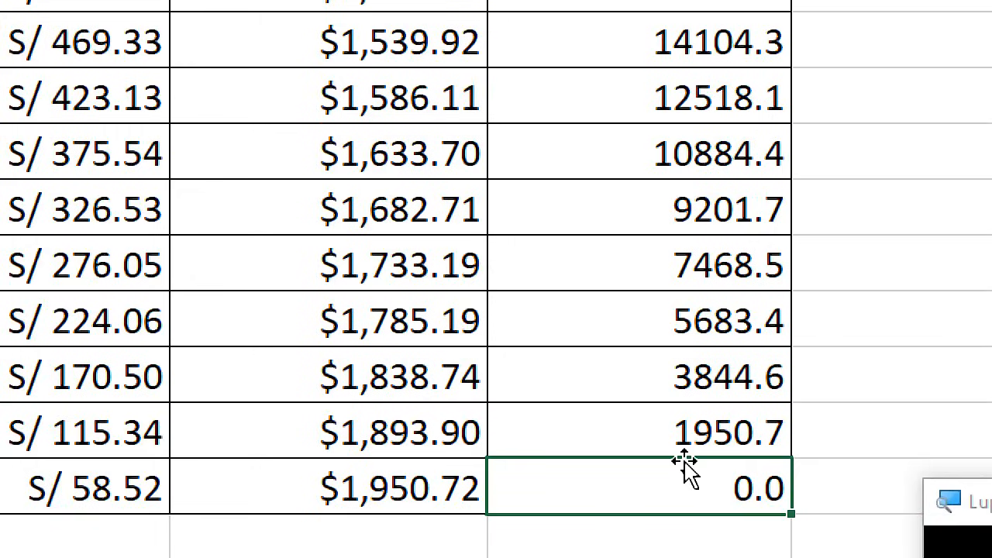
pyautogui.press('super+Escape')
pyautogui.scroll(1, 496, 310)
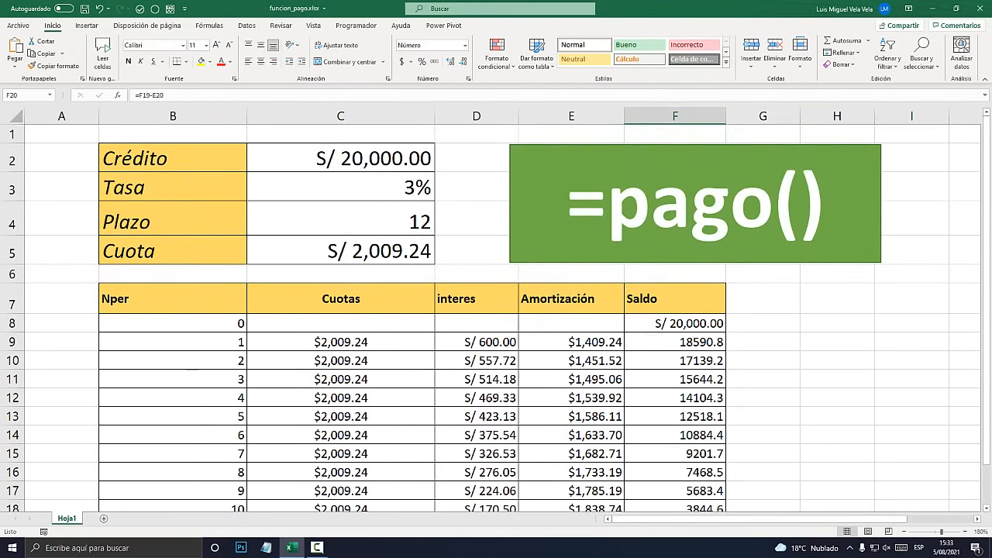
# Step: Delete the entire amortization table rows from row 7 down, along with the green =pago() banner
pyautogui.moveTo(12, 299); pyautogui.dragTo(13, 473)
pyautogui.scroll(2, 496, 310)
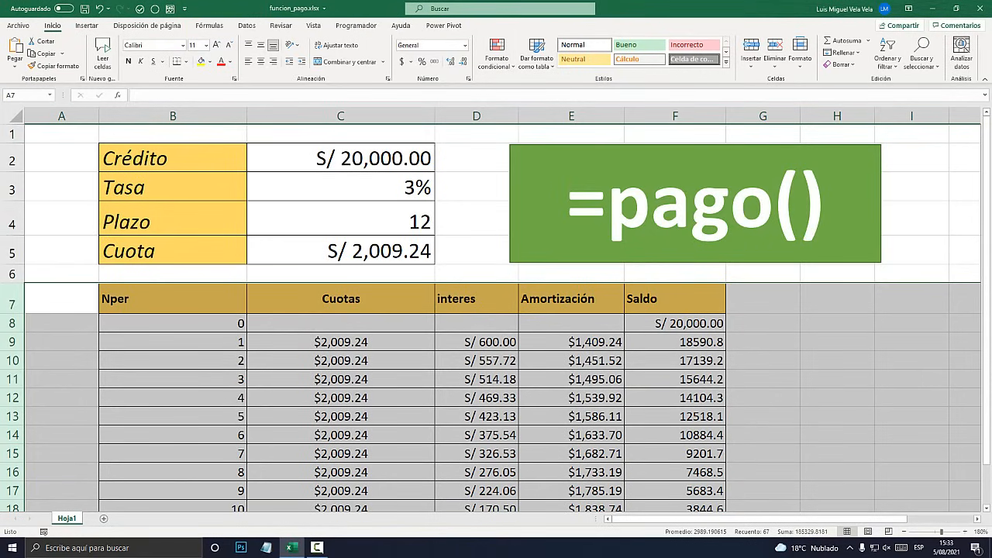
pyautogui.scroll(-6, 496, 310)
pyautogui.scroll(6, 497, 310)
pyautogui.rightClick(12, 335)
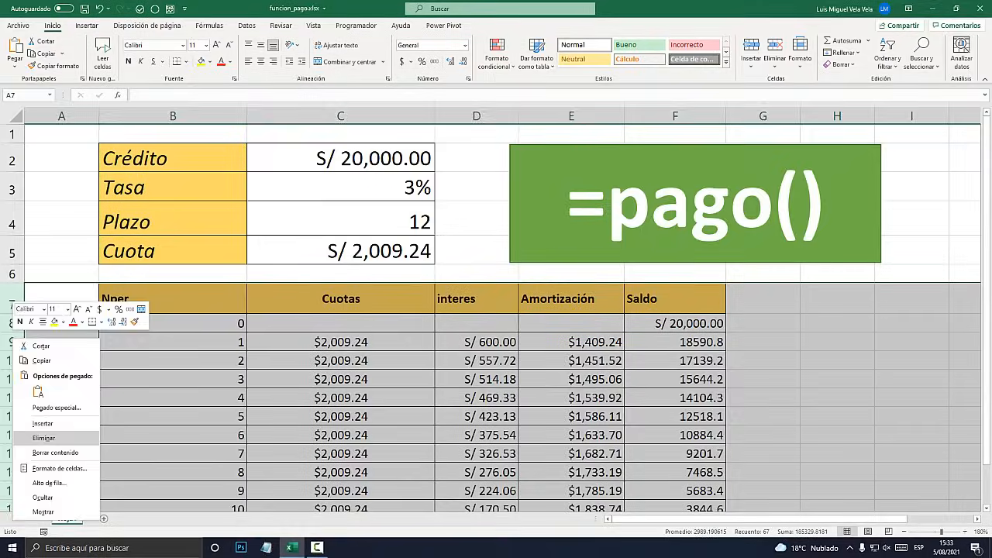
pyautogui.click(46, 439)
pyautogui.click(340, 404)
pyautogui.click(604, 248)
pyautogui.press('Delete')
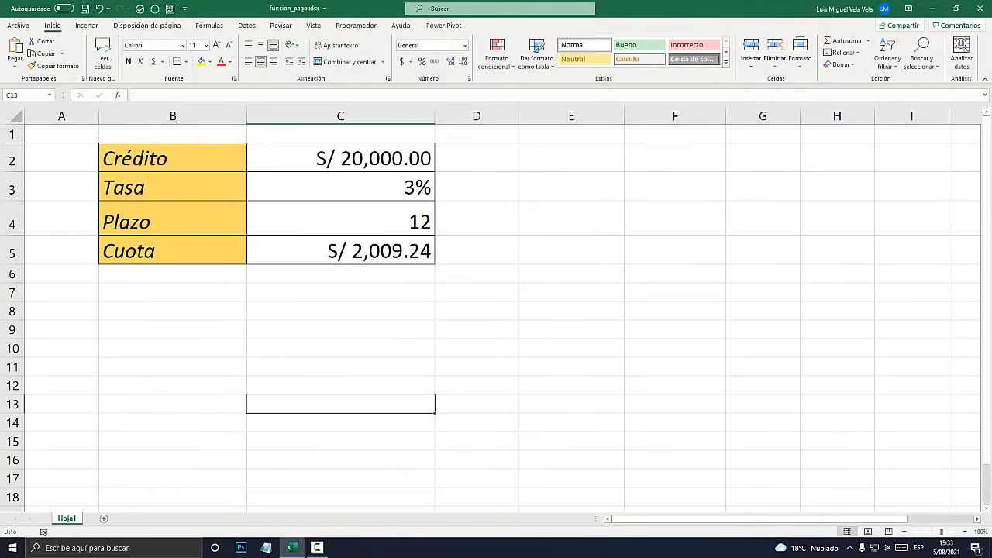
# Step: Clear the existing Cuota formula from cell C5
pyautogui.moveTo(477, 292); pyautogui.dragTo(477, 274)
pyautogui.click(340, 251)
pyautogui.press('Delete')
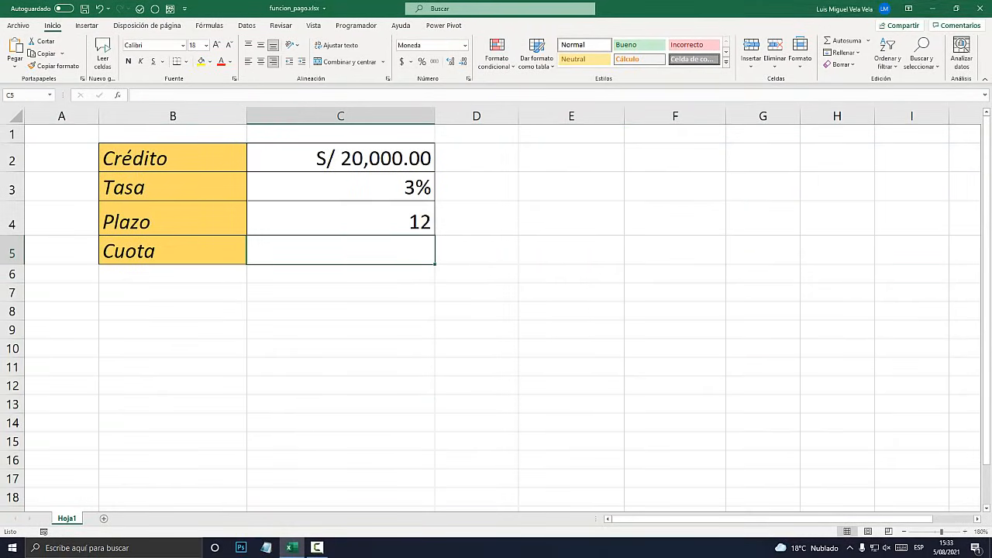
pyautogui.click(340, 330)
pyautogui.moveTo(173, 158); pyautogui.dragTo(341, 158)
pyautogui.click(340, 159)
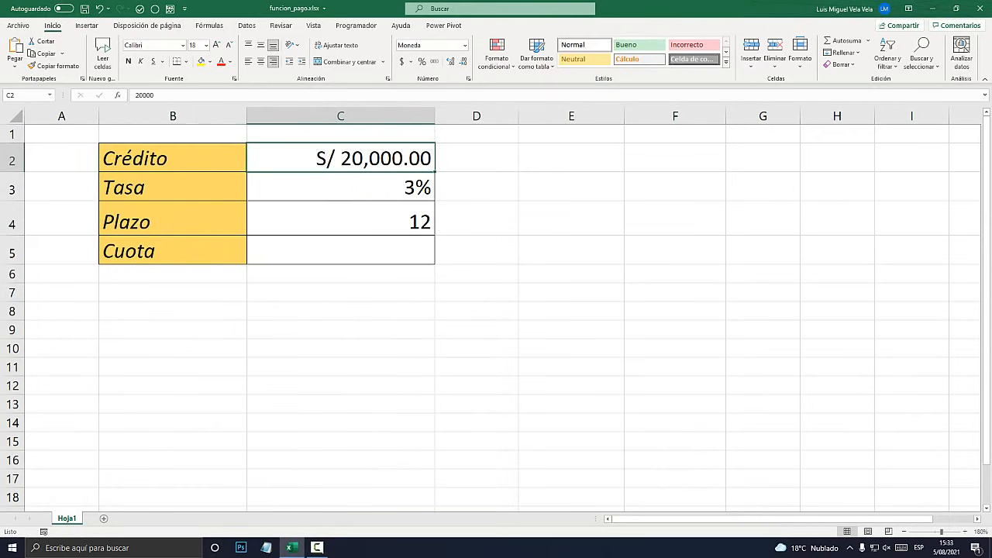
pyautogui.moveTo(172, 188); pyautogui.dragTo(340, 188)
pyautogui.moveTo(172, 222); pyautogui.dragTo(341, 222)
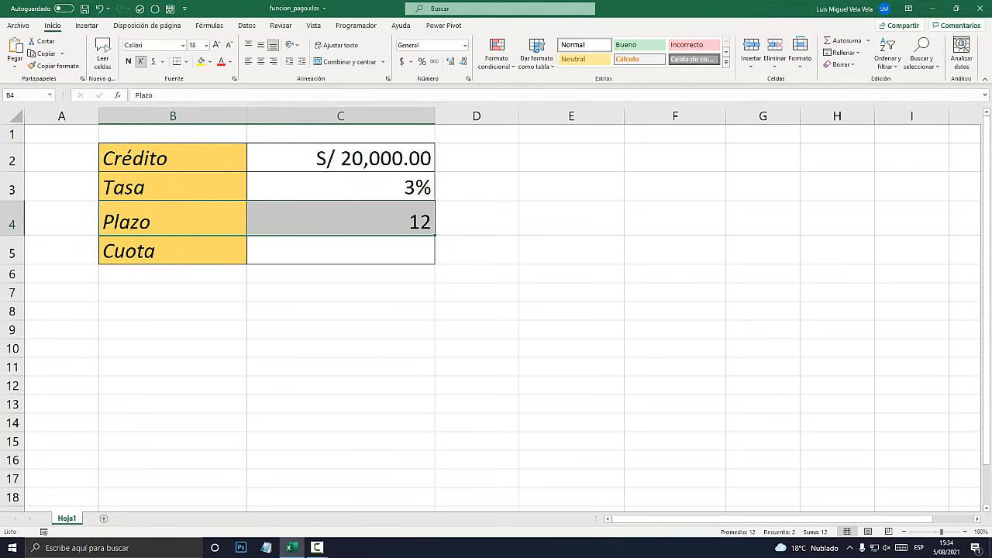
# Step: Calculate the loan payment in C5 with =PAGO(C3;C4;C2), using Tasa, Plazo and Crédito as arguments
pyautogui.click(340, 250)
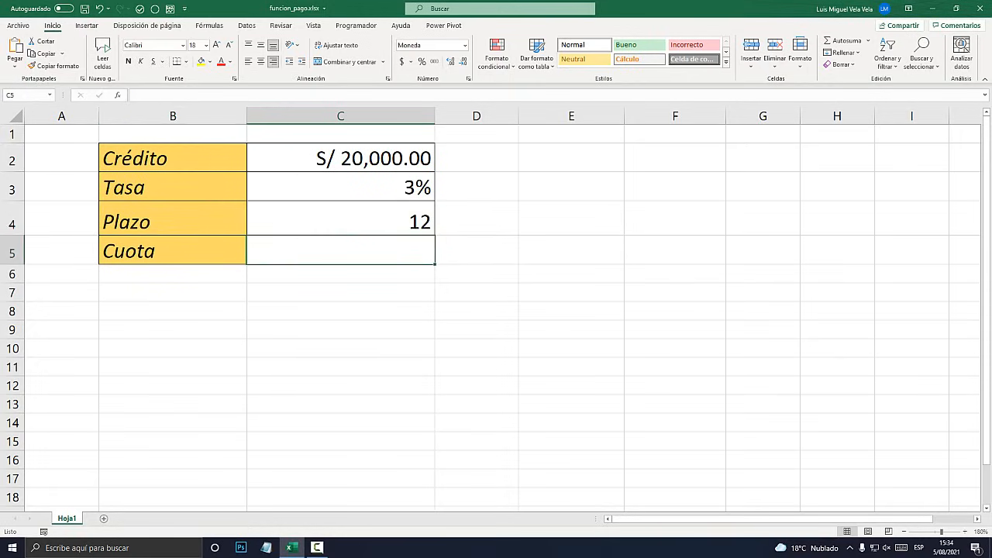
pyautogui.write('=')
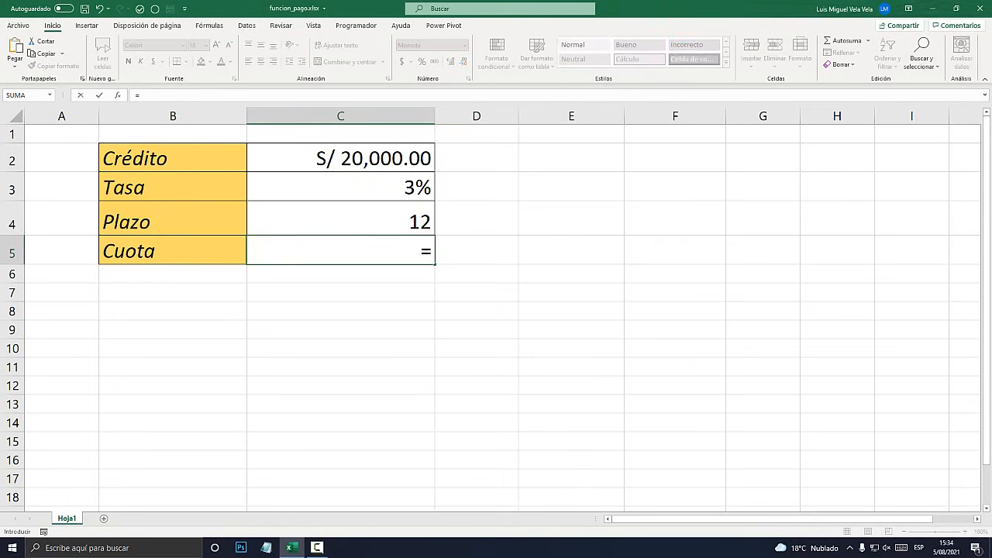
pyautogui.write('pago')
pyautogui.press('Tab')
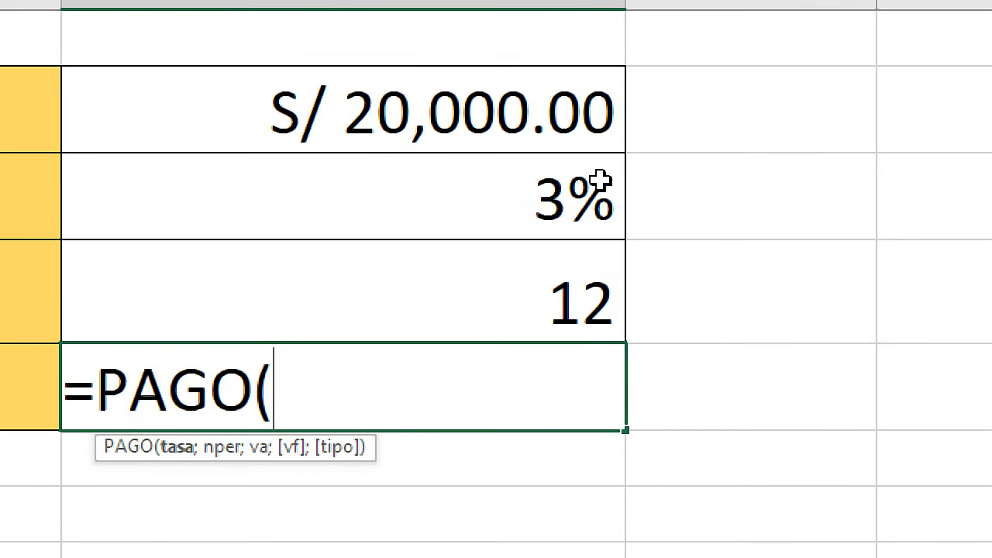
pyautogui.click(398, 196)
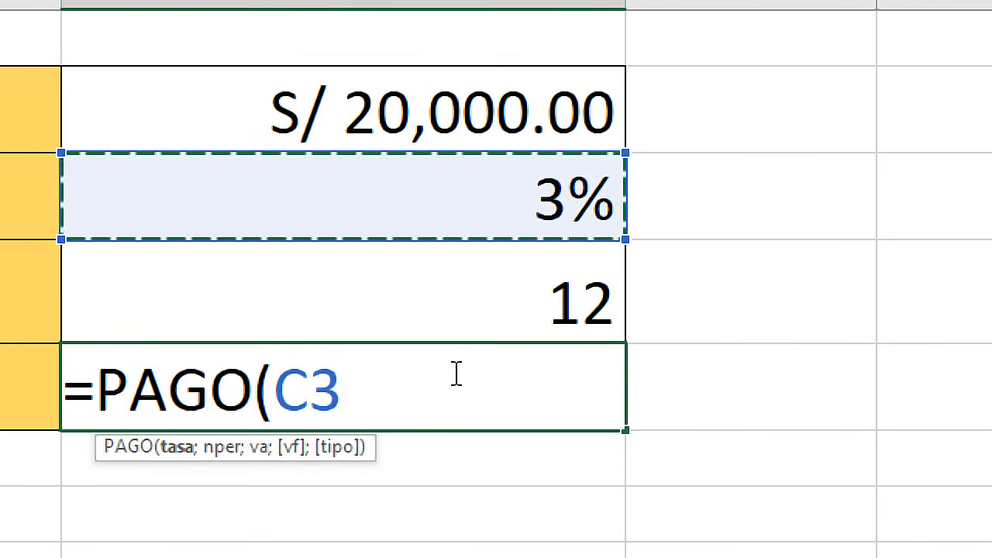
pyautogui.write(';')
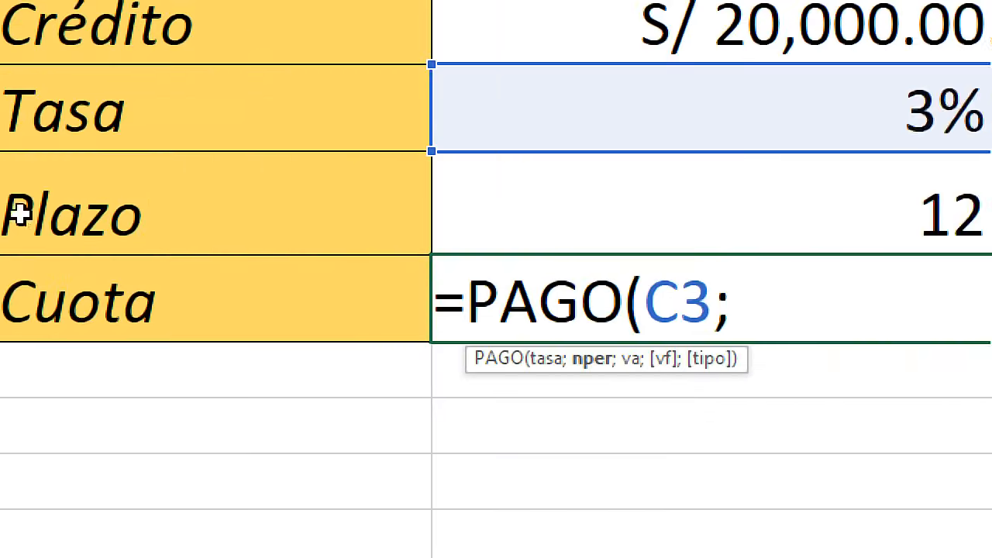
pyautogui.click(921, 186)
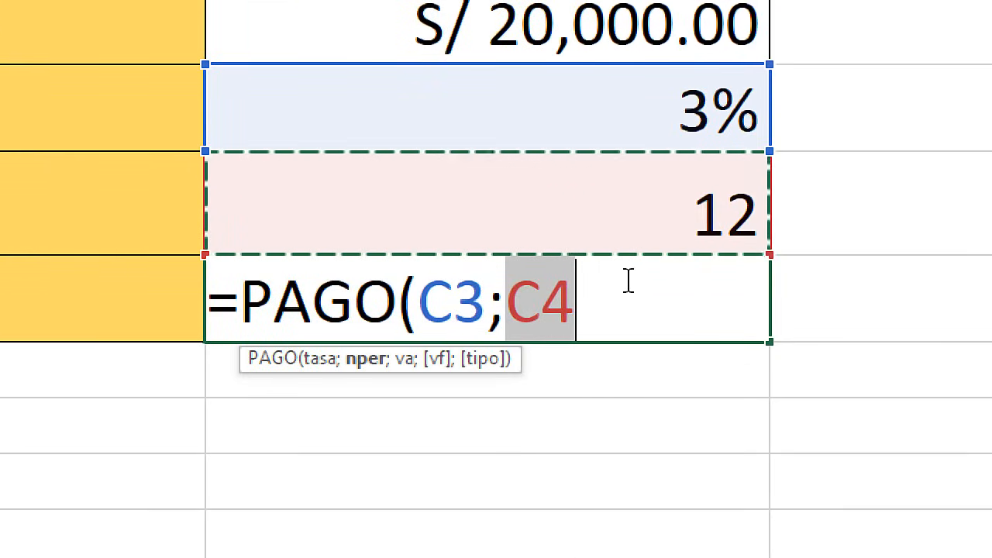
pyautogui.write(';')
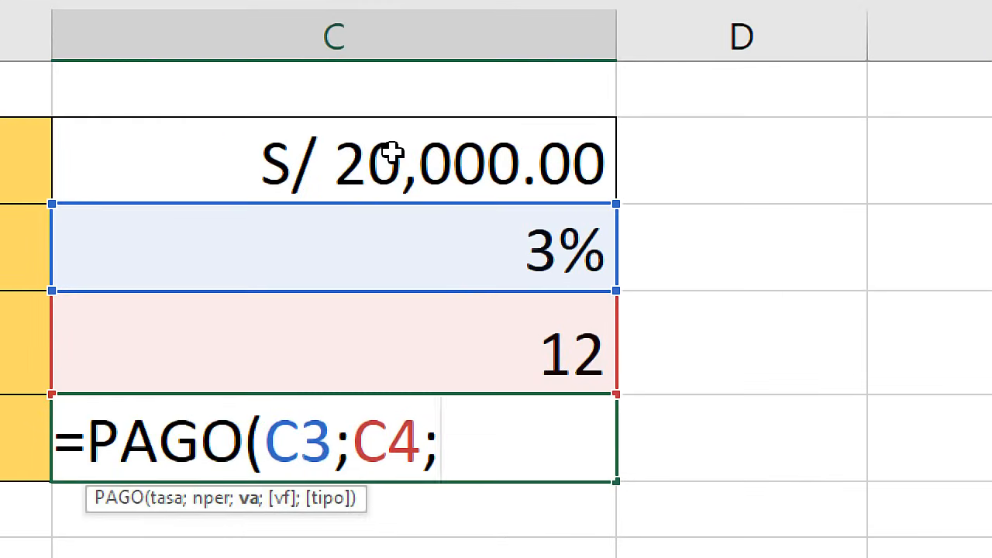
pyautogui.click(391, 153)
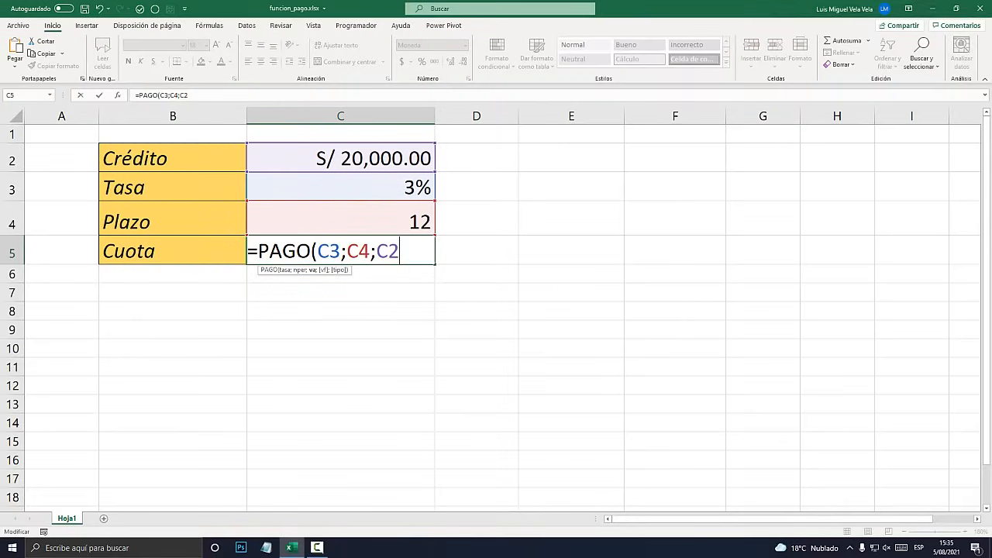
pyautogui.write(')')
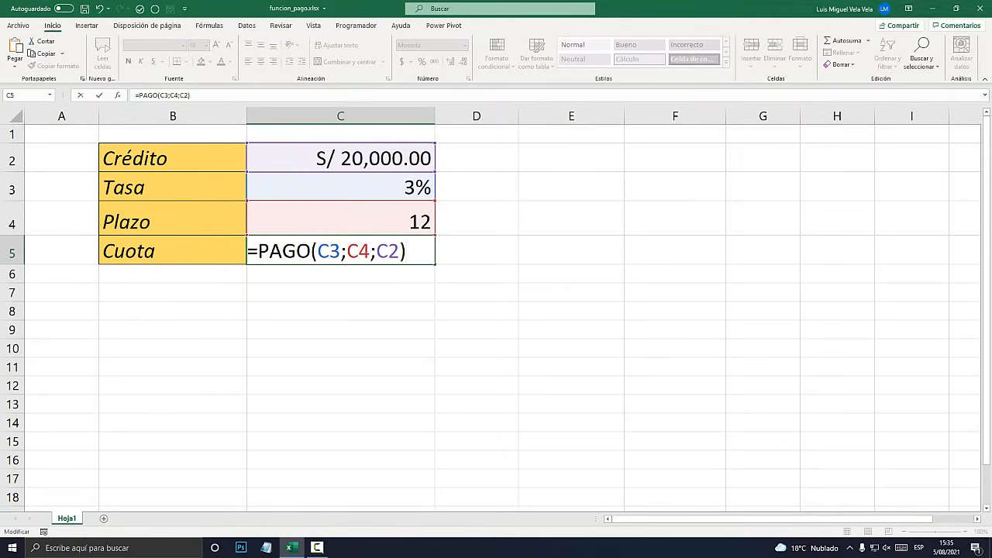
pyautogui.press('Return')
# Step: Negate the Crédito argument in the C5 formula so it reads =PAGO(C3;C4;-C2)
pyautogui.press('Up')
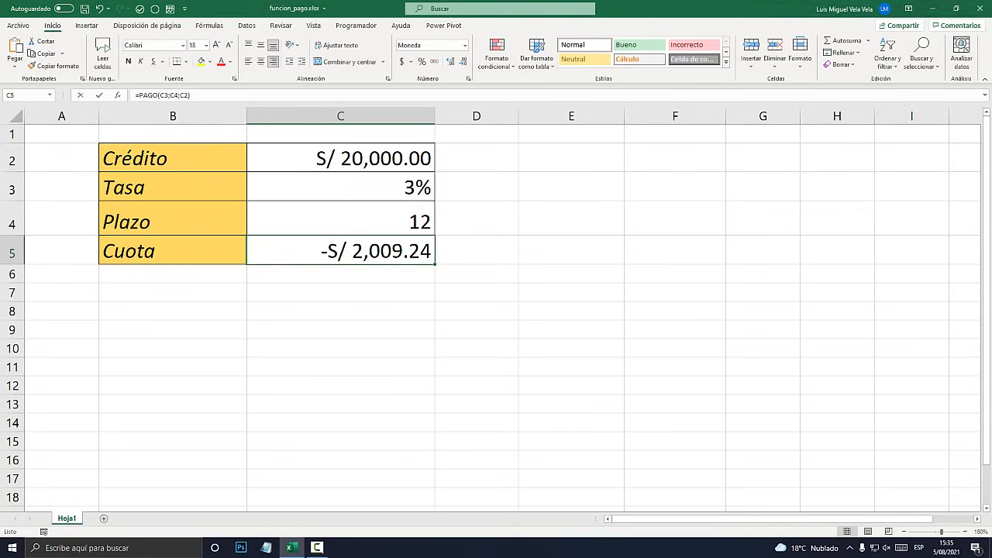
pyautogui.doubleClick(359, 251)
pyautogui.click(375, 251)
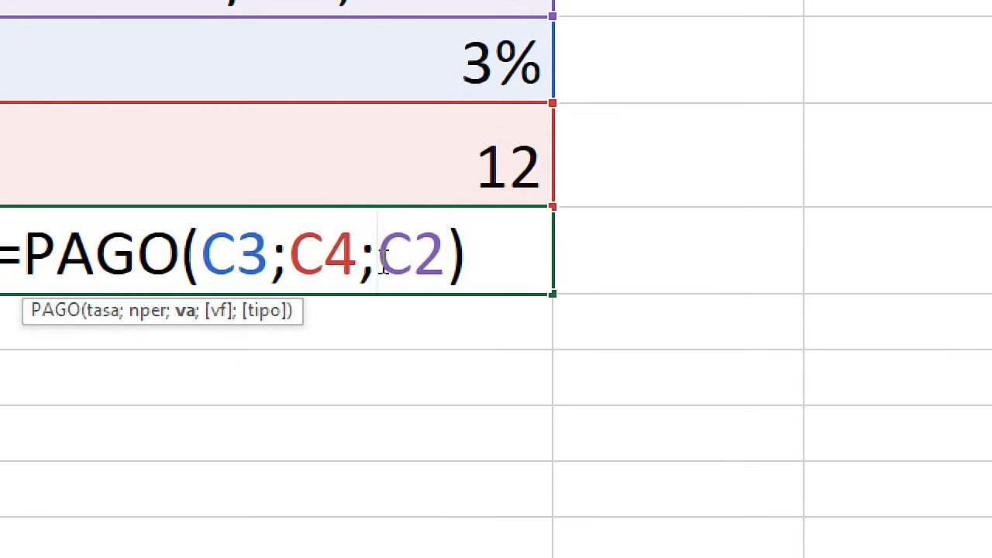
pyautogui.write('-')
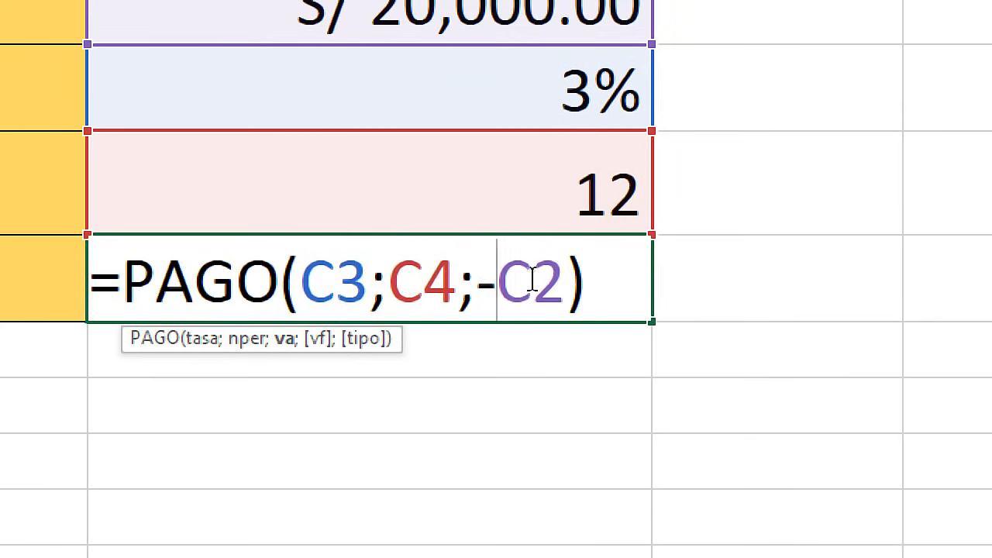
pyautogui.click(603, 282)
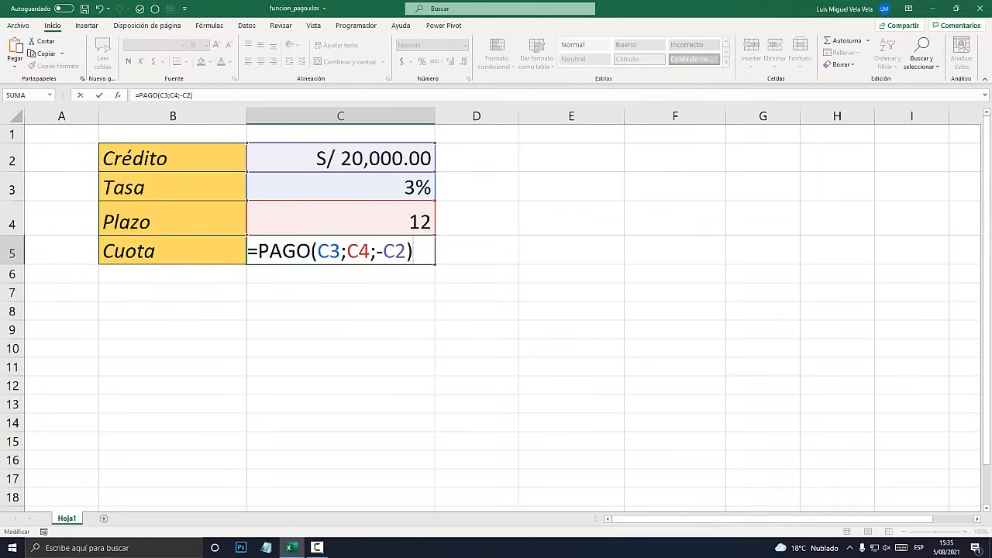
pyautogui.press('Return')
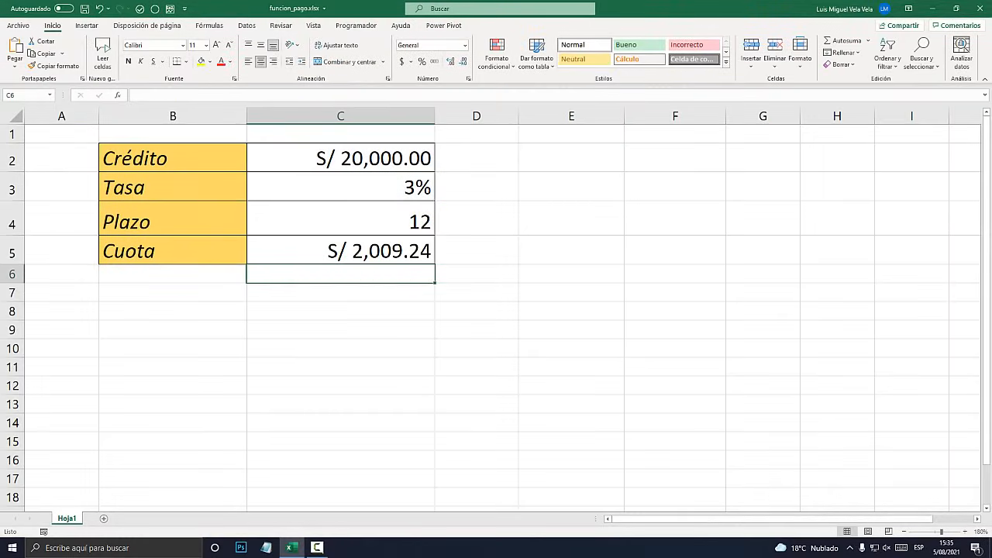
pyautogui.press('Up')
pyautogui.press('Up')
pyautogui.press('Up')
pyautogui.press('Right')
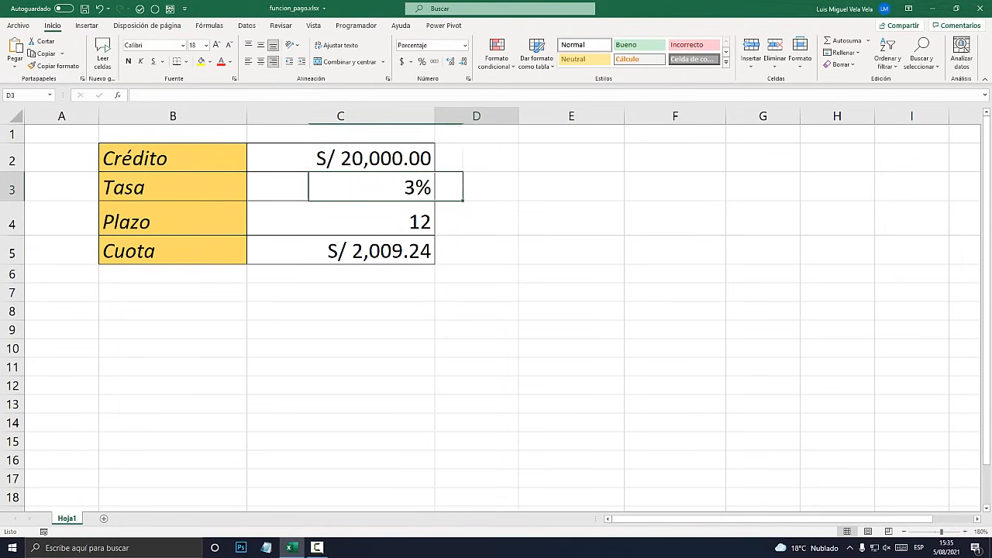
pyautogui.press('Left')
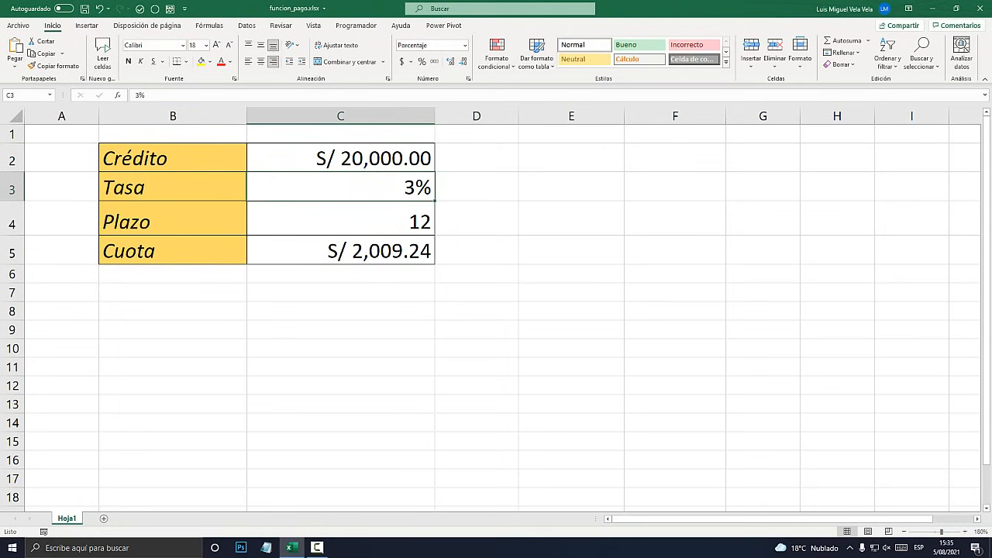
pyautogui.press('Down')
pyautogui.press('Right')
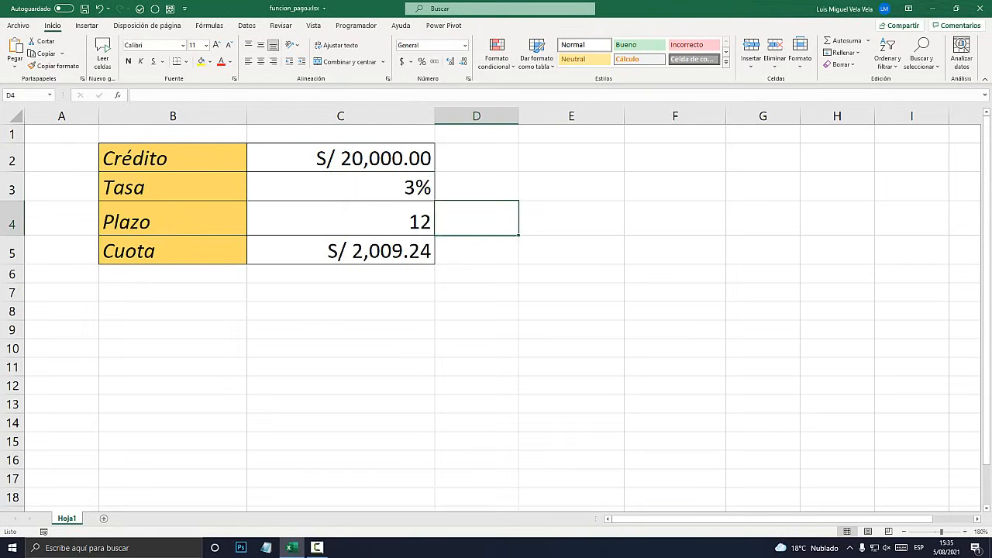
pyautogui.press('super+plus')
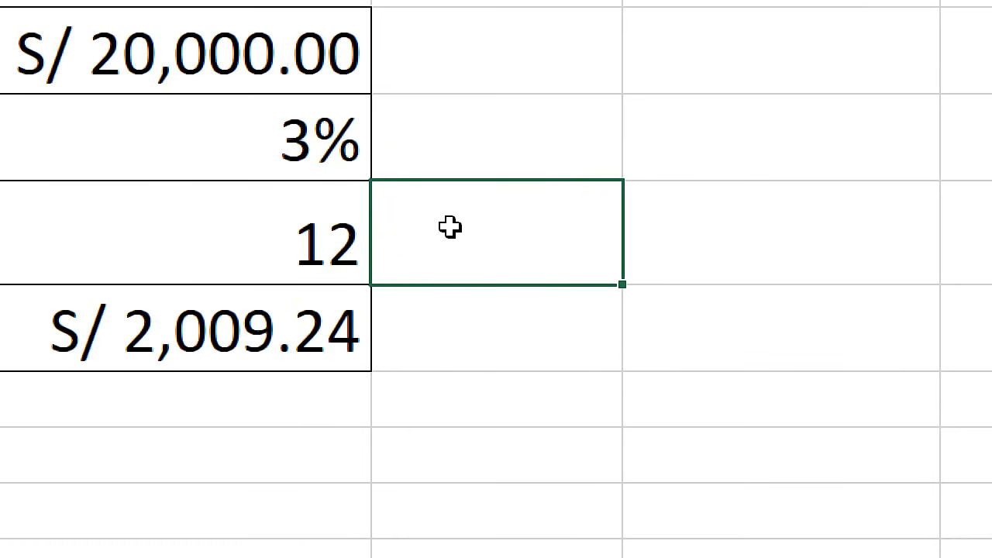
pyautogui.press('super+Escape')
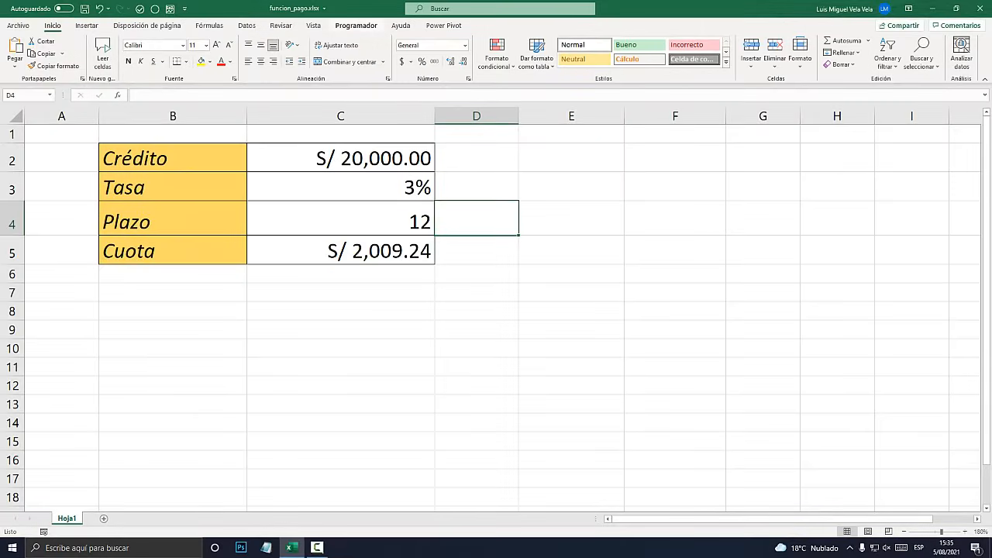
# Step: Insert a spin button form control in cell D4, beside the Plazo value
pyautogui.press('super+plus')
pyautogui.click(356, 25)
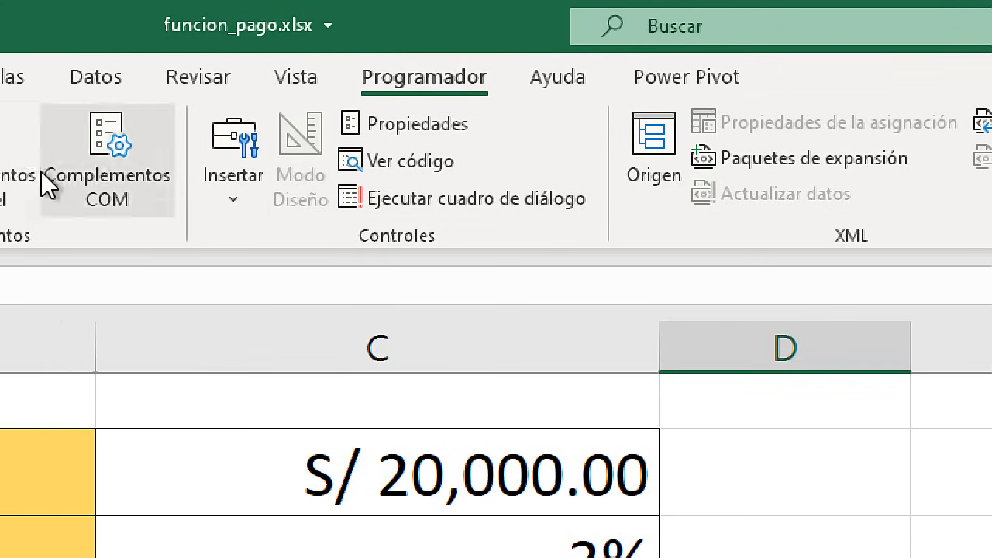
pyautogui.click(247, 196)
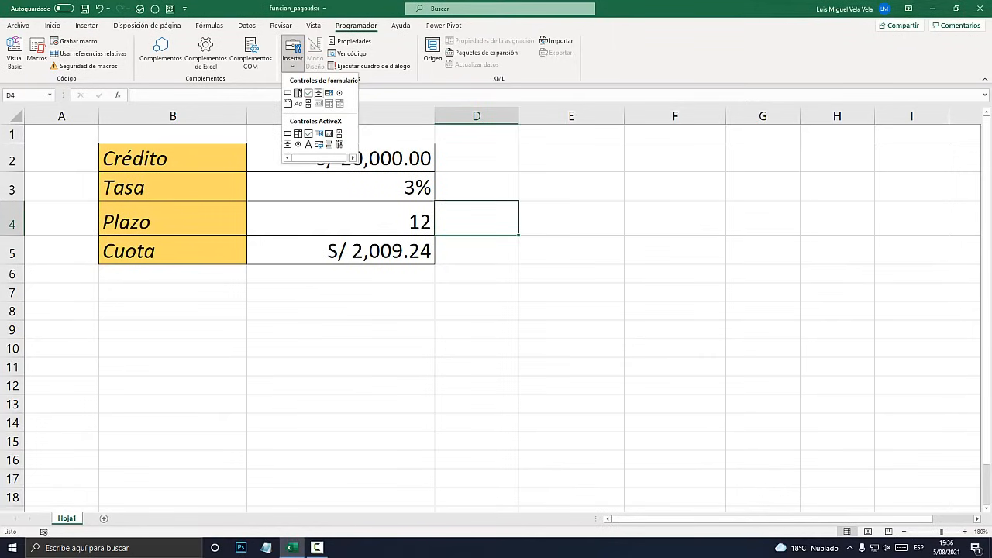
pyautogui.click(326, 277)
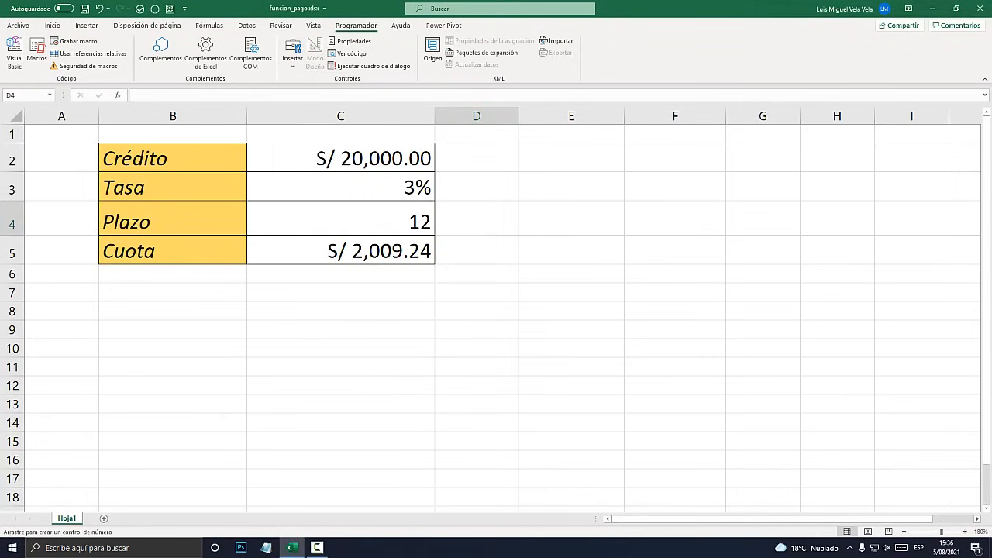
pyautogui.moveTo(449, 202); pyautogui.dragTo(482, 234)
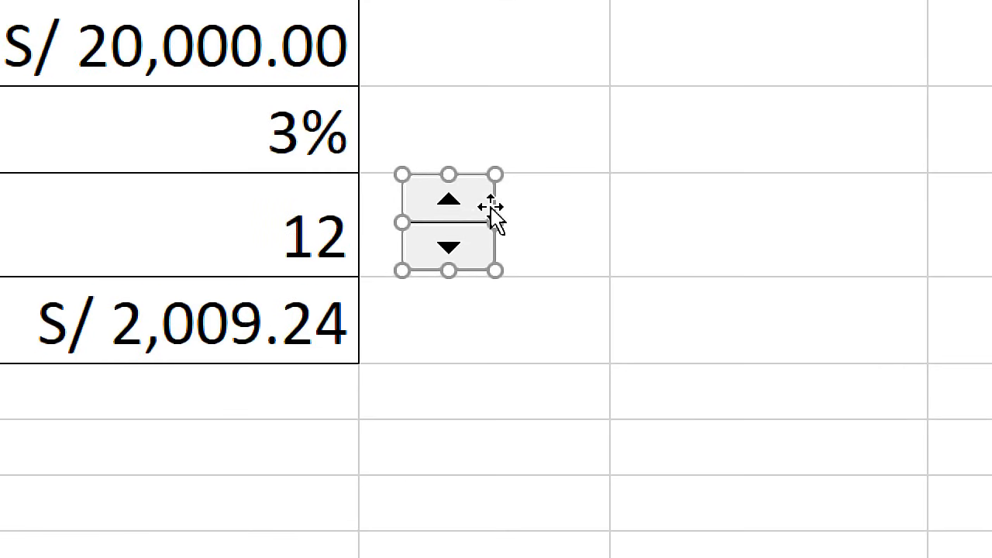
# Step: Format the spin button with a current value of 12, a minimum of 1 and a maximum of 50
pyautogui.rightClick(472, 212)
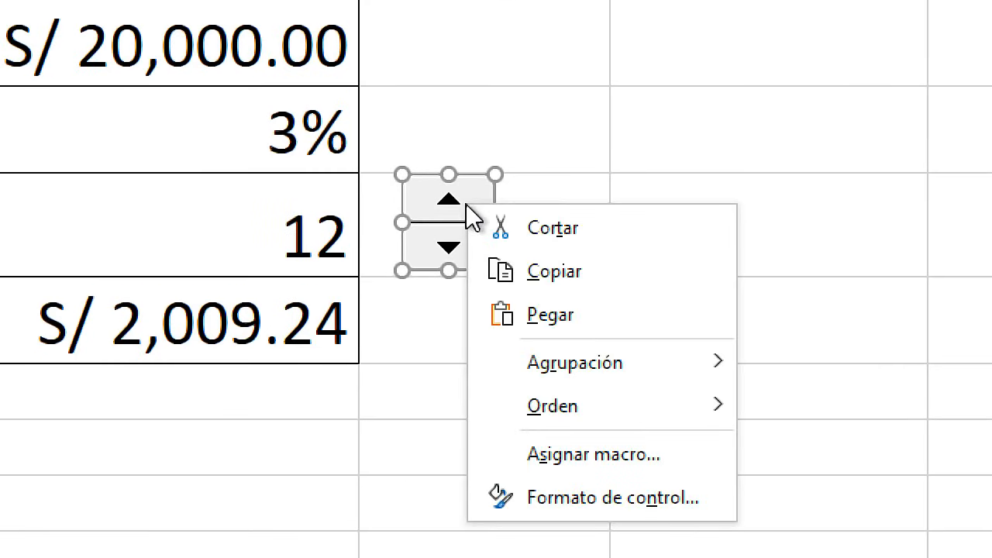
pyautogui.click(610, 501)
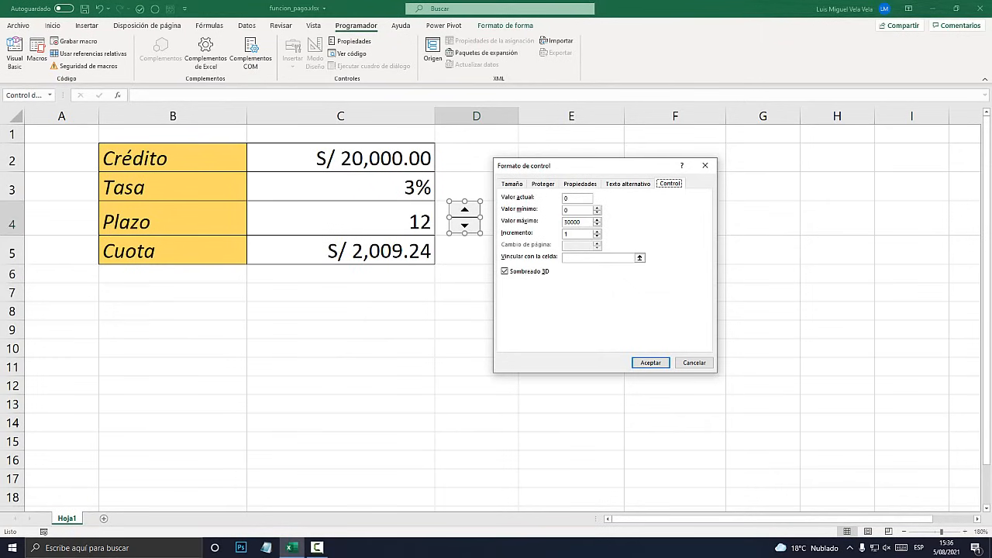
pyautogui.moveTo(598, 166); pyautogui.dragTo(574, 150)
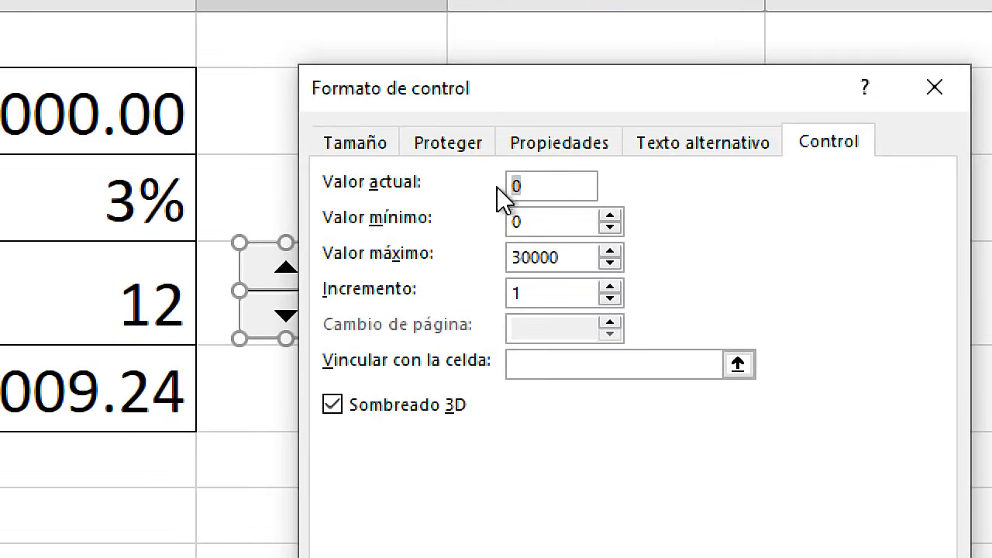
pyautogui.write('12')
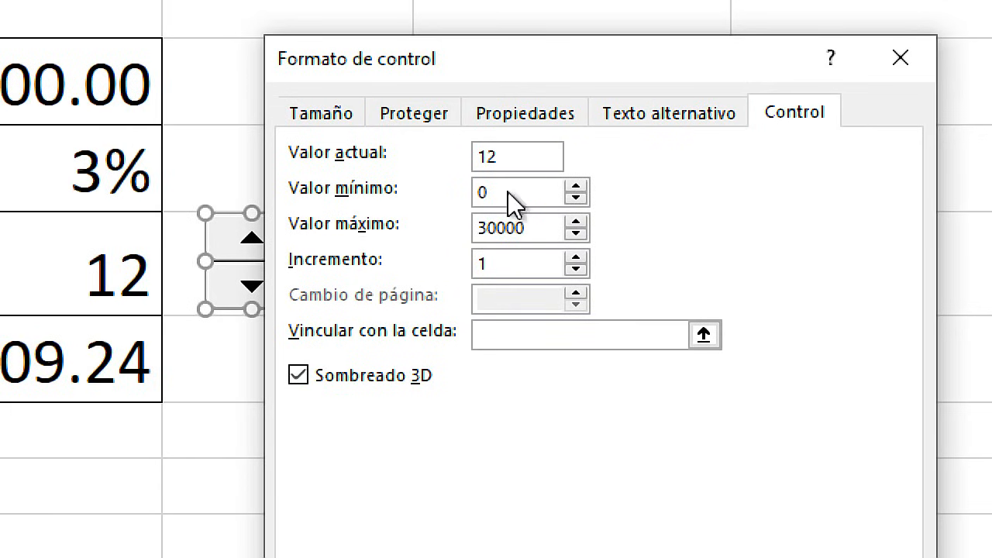
pyautogui.doubleClick(496, 313)
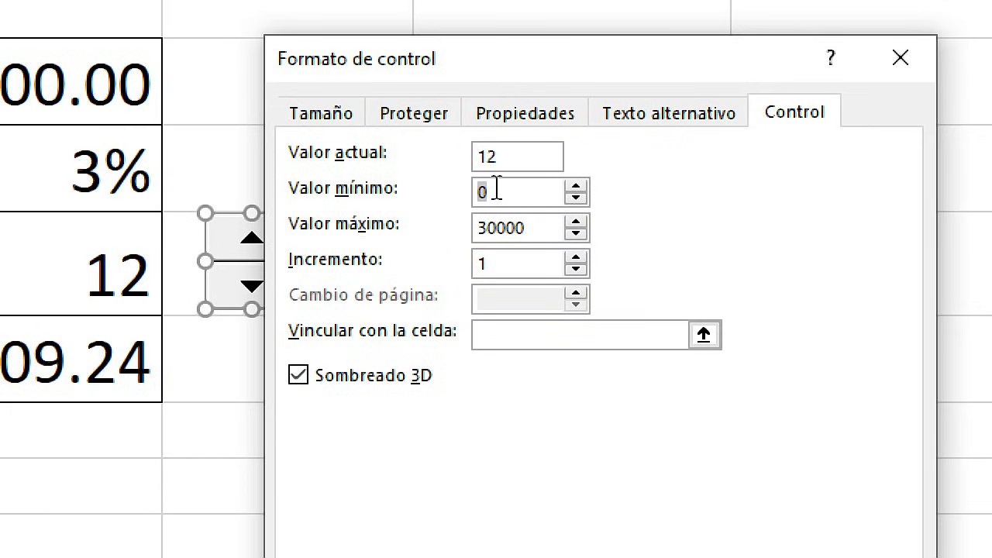
pyautogui.write('1')
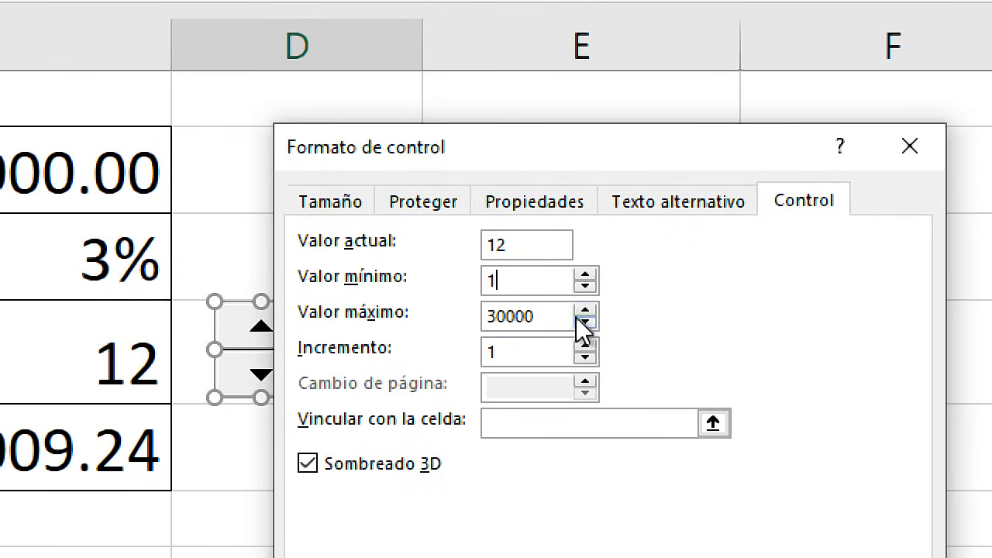
pyautogui.doubleClick(511, 316)
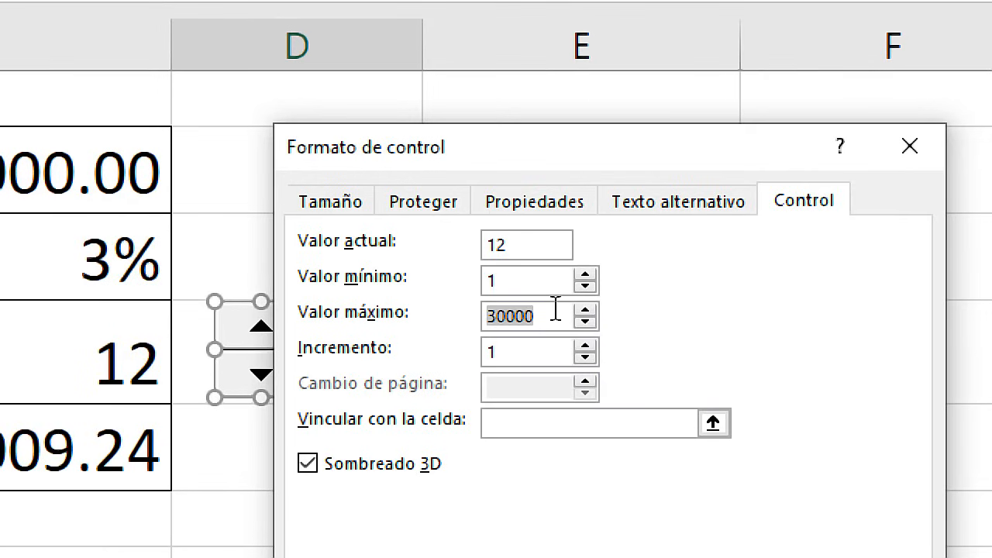
pyautogui.write('50')
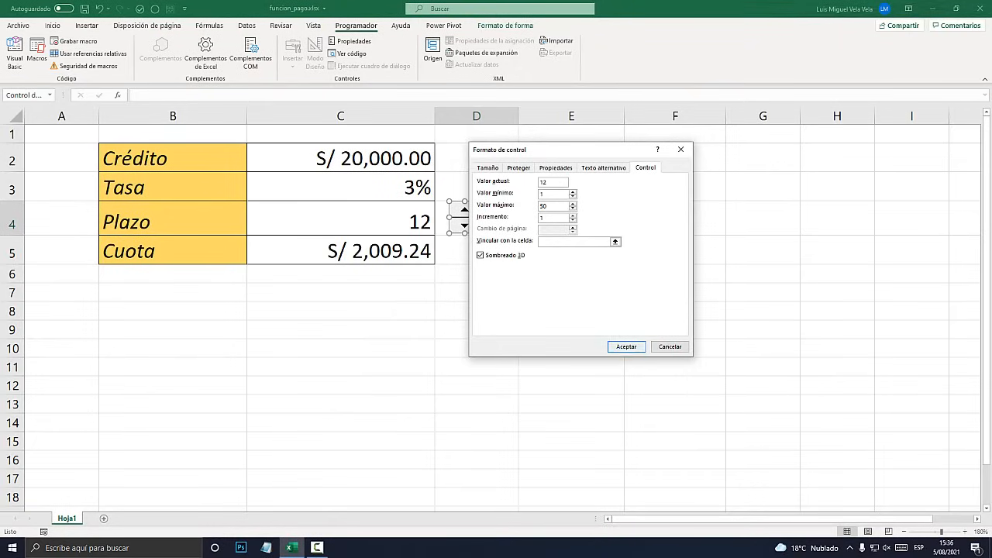
pyautogui.click(626, 345)
# Step: Link the spin button to the Plazo cell $C$4
pyautogui.click(476, 274)
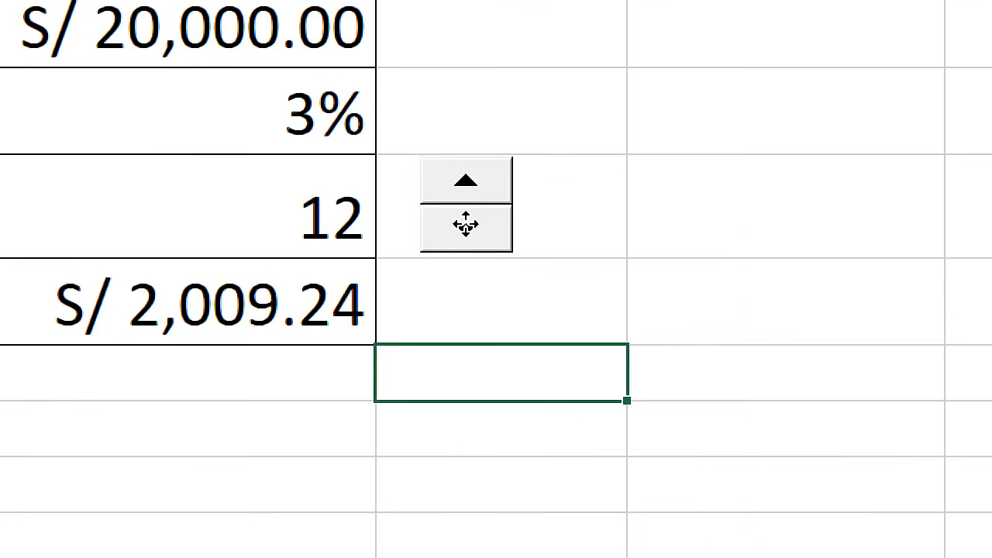
pyautogui.rightClick(464, 221)
pyautogui.click(515, 324)
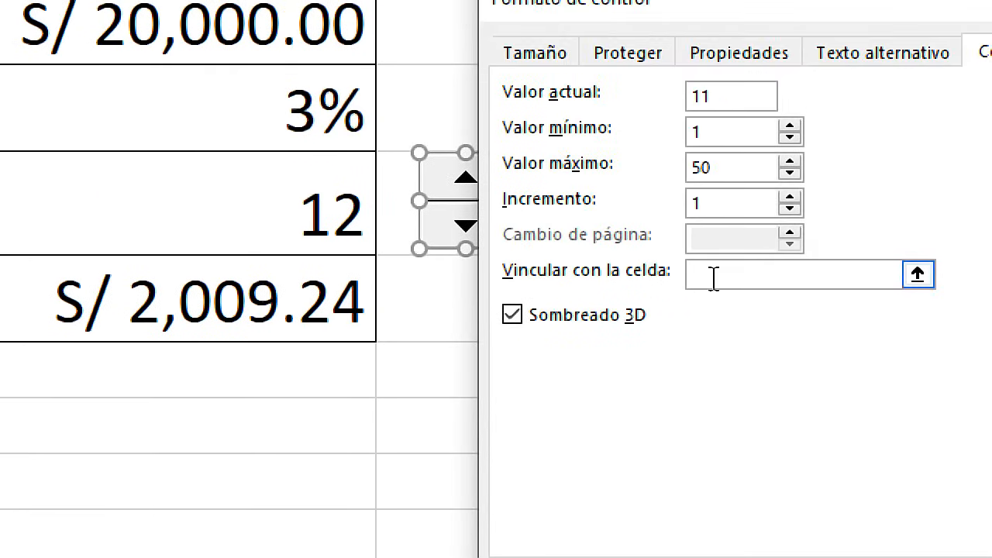
pyautogui.click(713, 281)
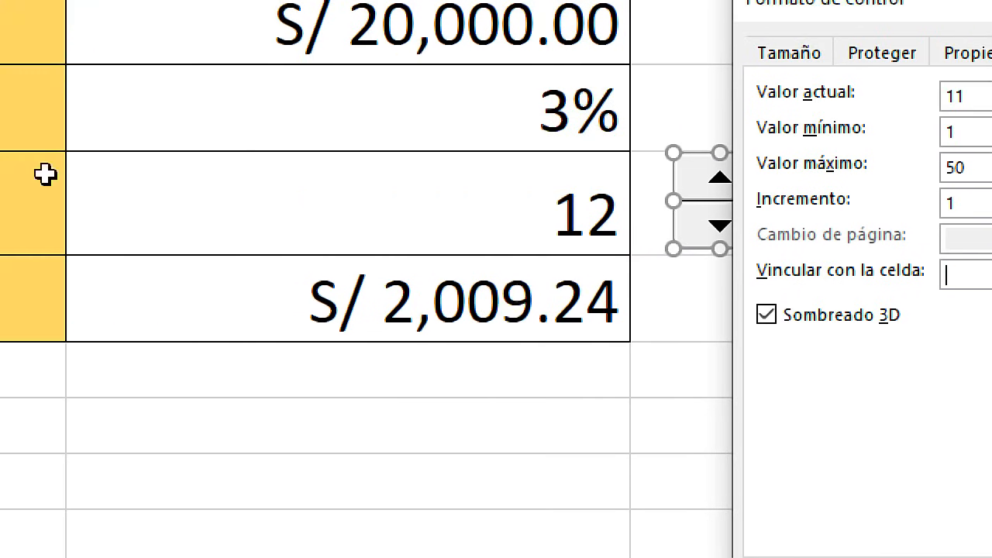
pyautogui.click(43, 193)
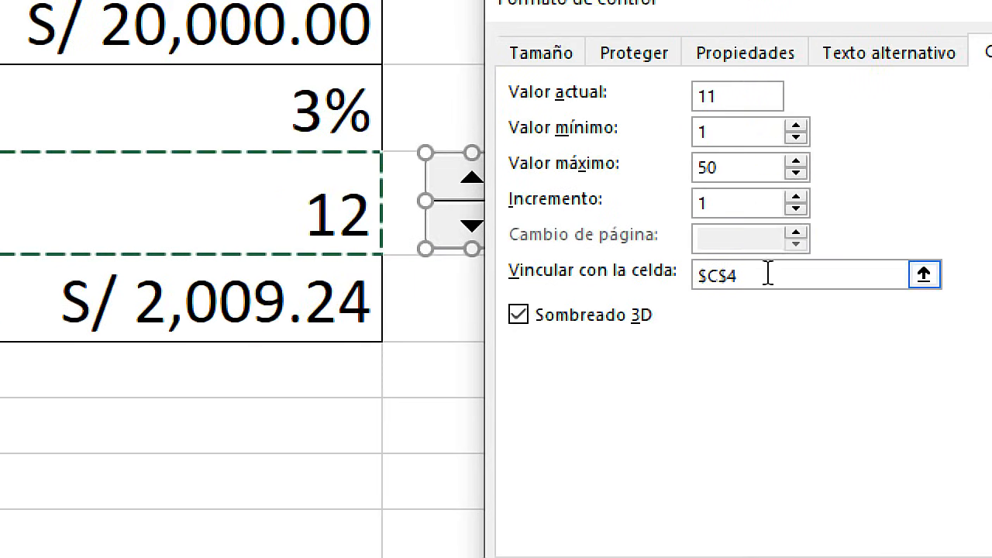
pyautogui.moveTo(766, 275); pyautogui.dragTo(689, 286)
pyautogui.click(233, 215)
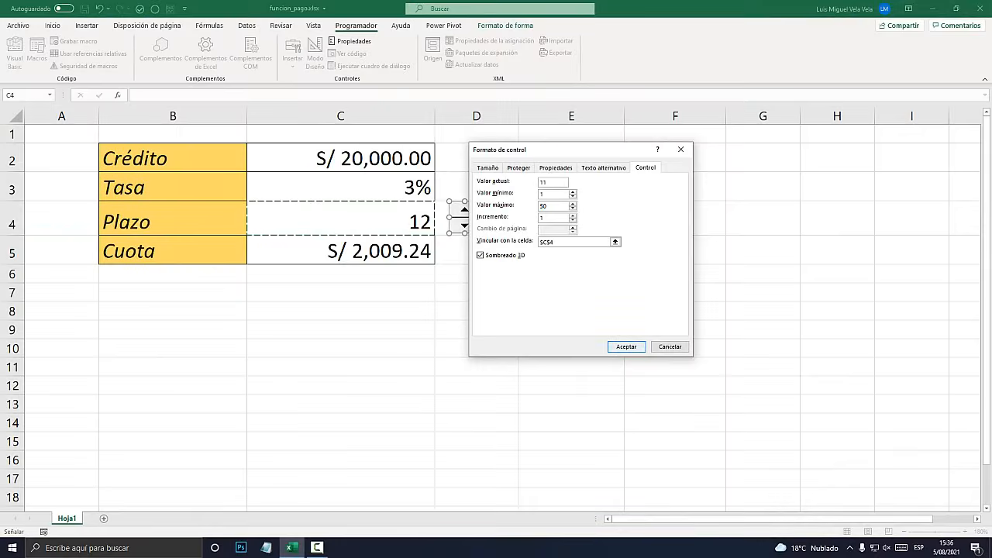
pyautogui.click(626, 346)
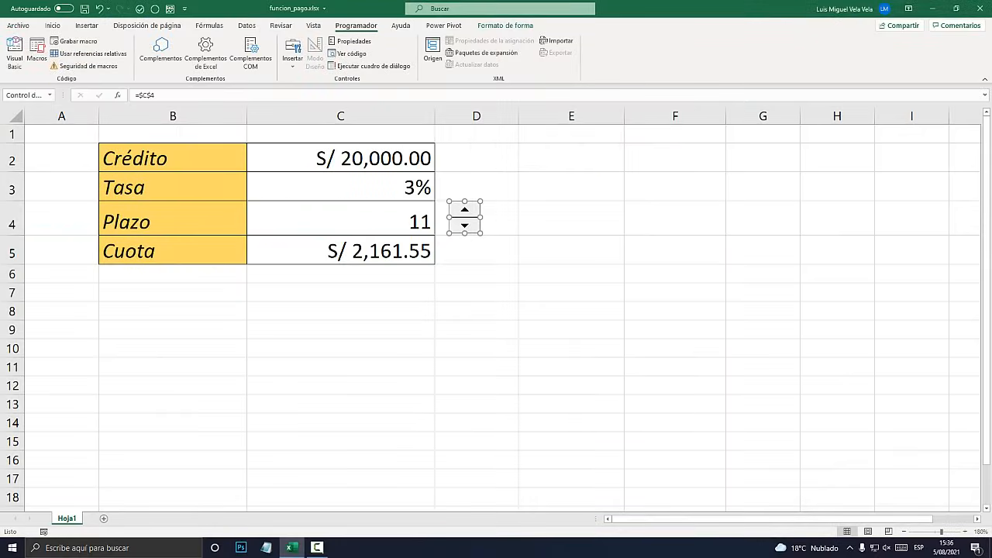
# Step: Test the spin button by lowering Plazo to 5 and raising it back to 11
pyautogui.click(571, 250)
pyautogui.click(464, 210)
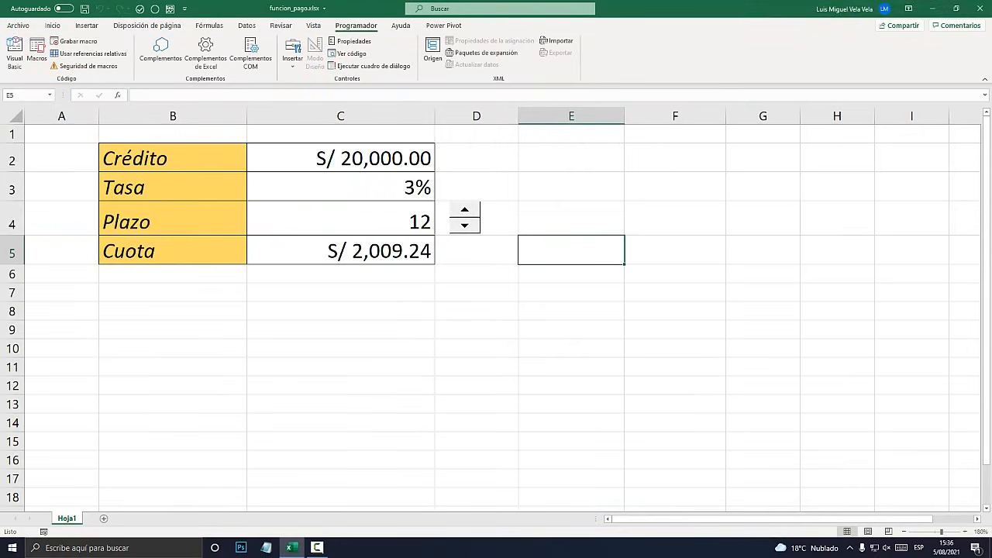
pyautogui.click(465, 225)
pyautogui.click(464, 226)
pyautogui.click(464, 225)
pyautogui.click(464, 226)
pyautogui.click(464, 226)
pyautogui.click(465, 226)
pyautogui.click(464, 225)
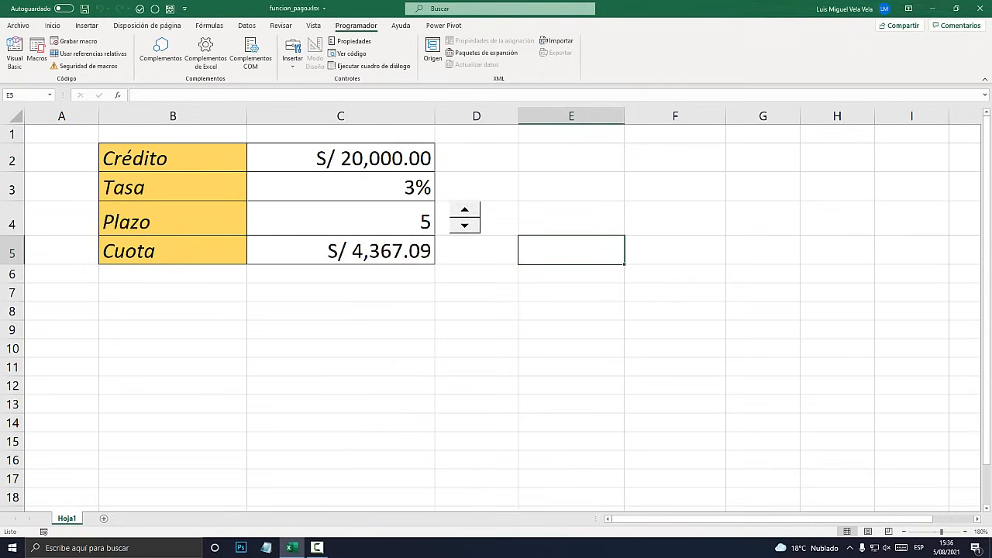
pyautogui.click(464, 210)
pyautogui.click(464, 209)
pyautogui.click(464, 209)
pyautogui.click(464, 209)
pyautogui.click(464, 209)
pyautogui.click(464, 209)
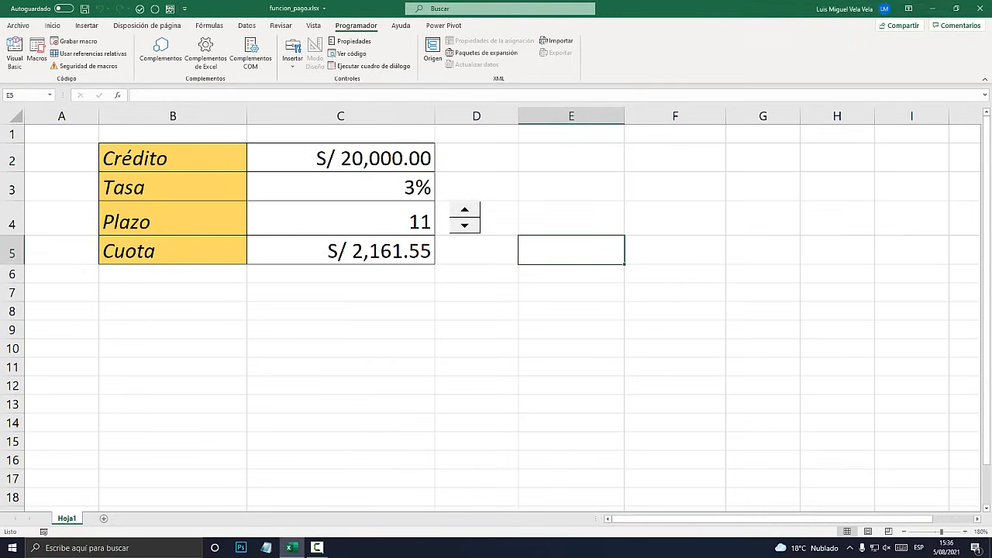
pyautogui.click(464, 226)
pyautogui.click(464, 226)
pyautogui.click(464, 225)
pyautogui.click(464, 209)
pyautogui.click(464, 209)
pyautogui.click(464, 209)
pyautogui.click(464, 209)
pyautogui.click(173, 293)
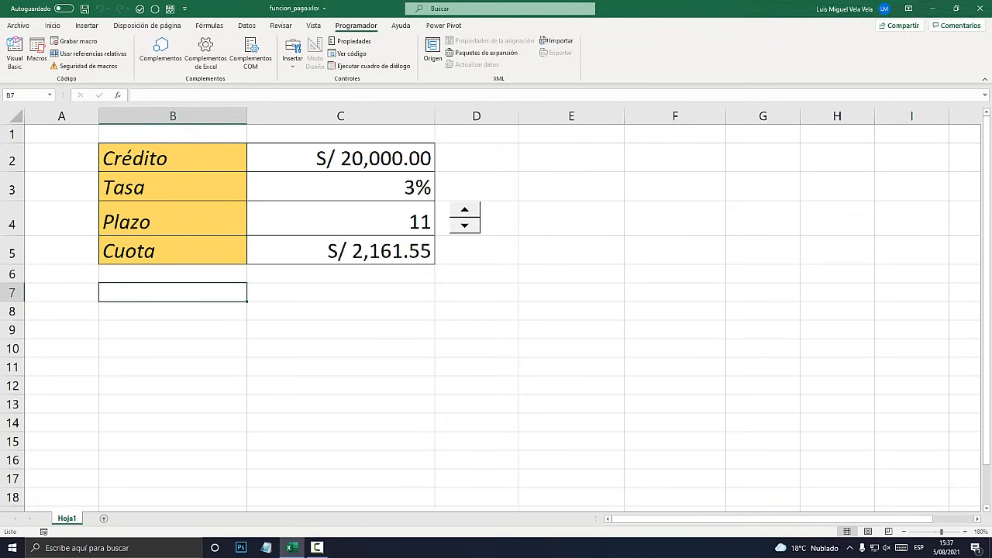
pyautogui.write('N° Cuotas')
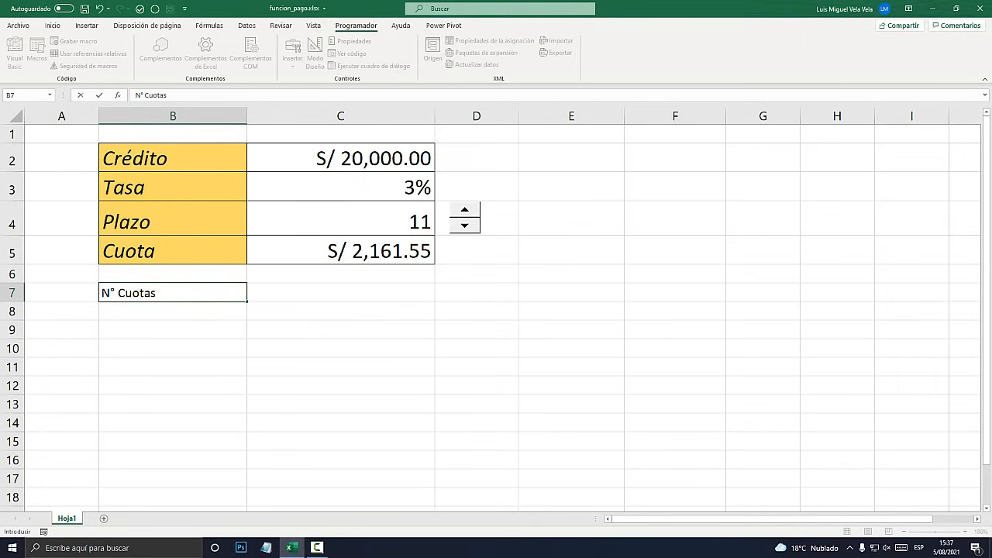
pyautogui.press('Return')
pyautogui.press('Up')
pyautogui.hotkey('shift', 'Up')
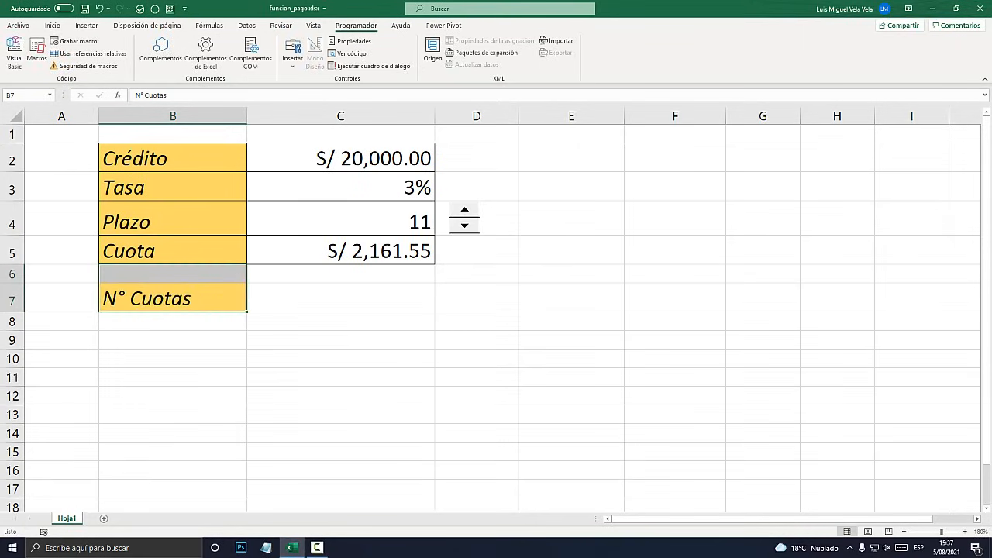
pyautogui.hotkey('ctrl', 'z')
pyautogui.hotkey('ctrl', 'z')
pyautogui.hotkey('ctrl', 'z')
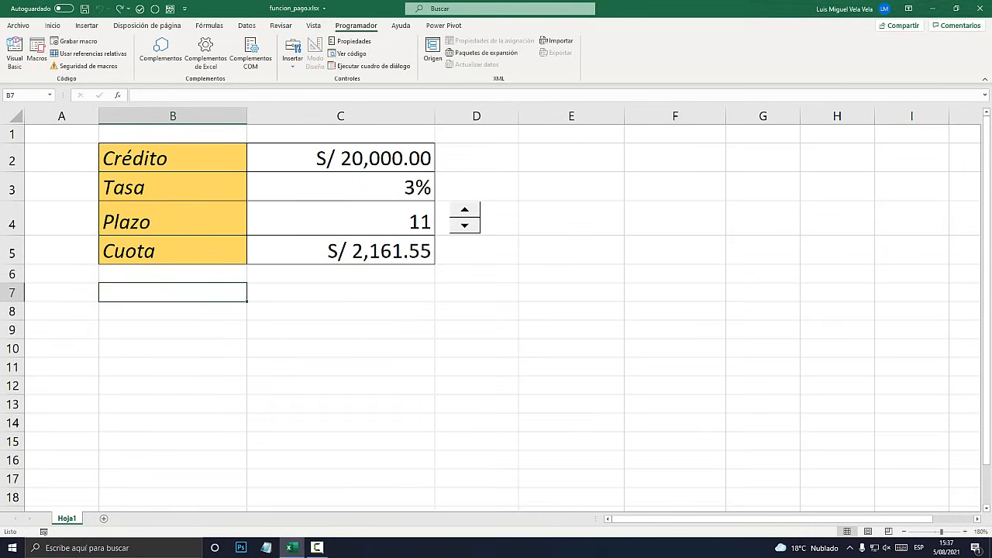
# Step: Enter the amortization table headings Nper, Cuotas and Interes in cells B7 to D7
pyautogui.write('NPer')
pyautogui.press('Return')
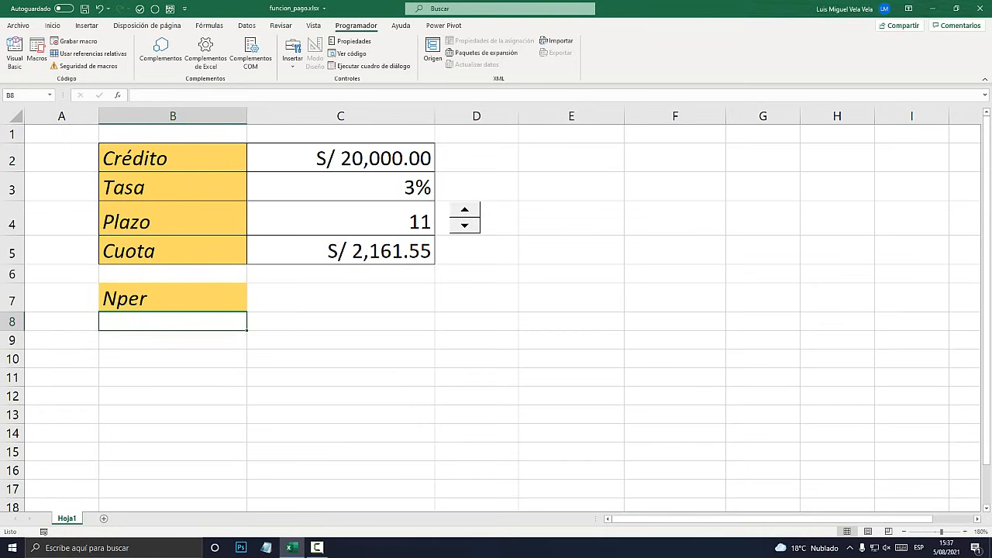
pyautogui.click(341, 298)
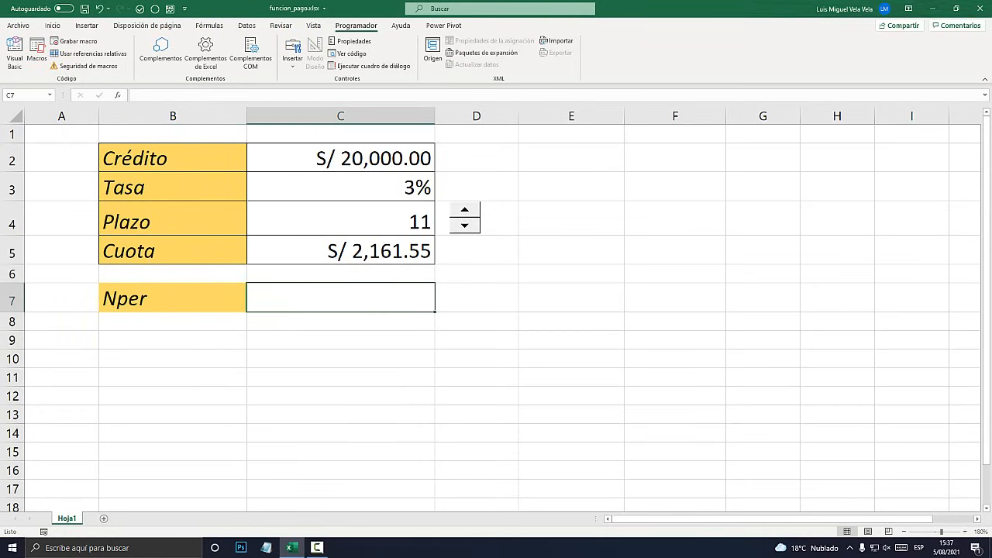
pyautogui.write('Cuotas')
pyautogui.press('Tab')
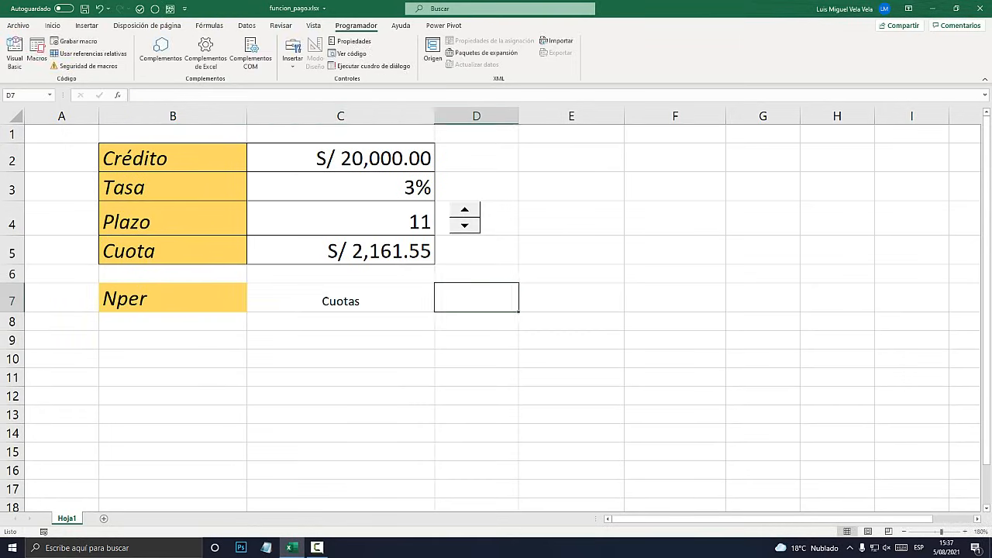
pyautogui.write('Interes')
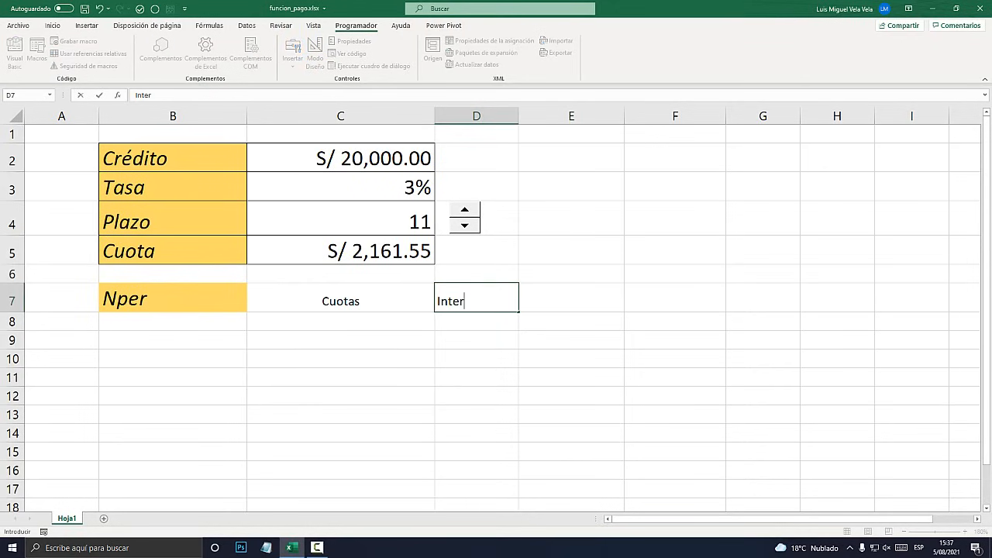
pyautogui.press('Tab')
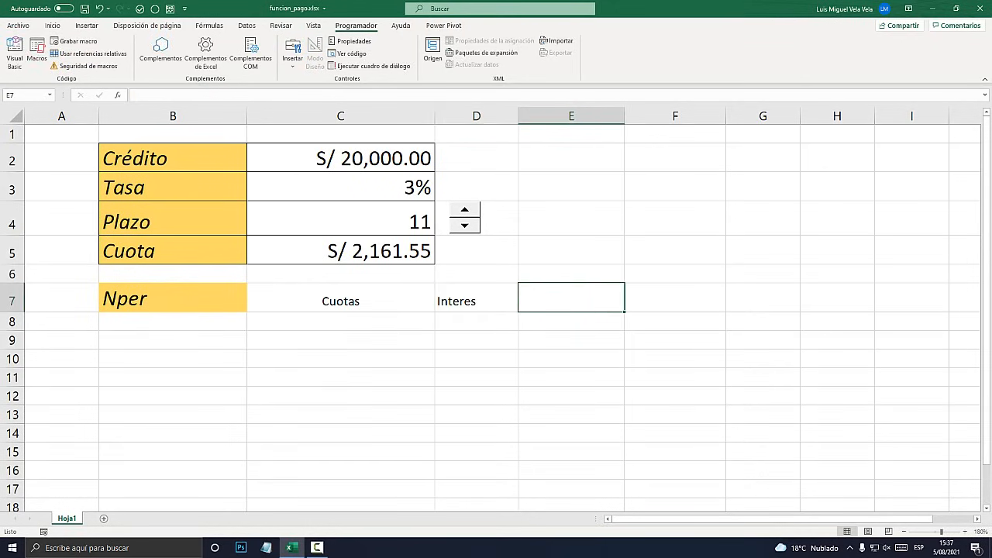
# Step: Complete the header row with Amortización in E7 and Saldo in F7
pyautogui.write('Amortiz')
pyautogui.hotkey('alt', 'a')
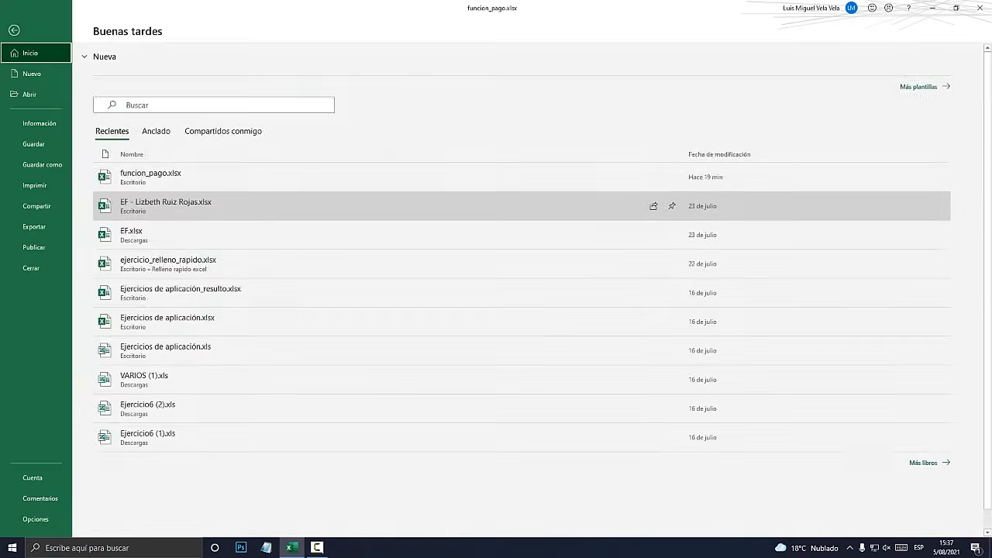
pyautogui.press('Escape')
pyautogui.press('F2')
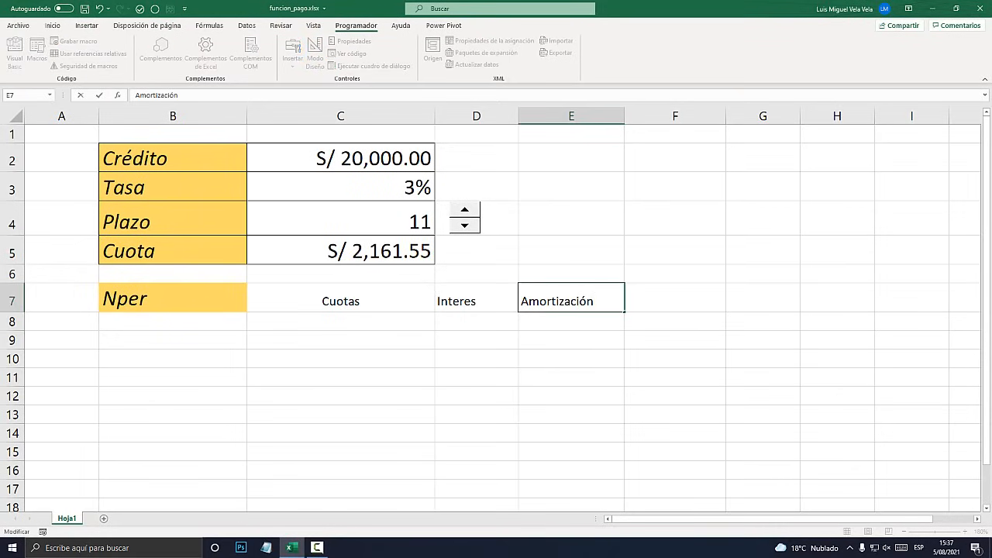
pyautogui.press('Tab')
pyautogui.write('SZ')
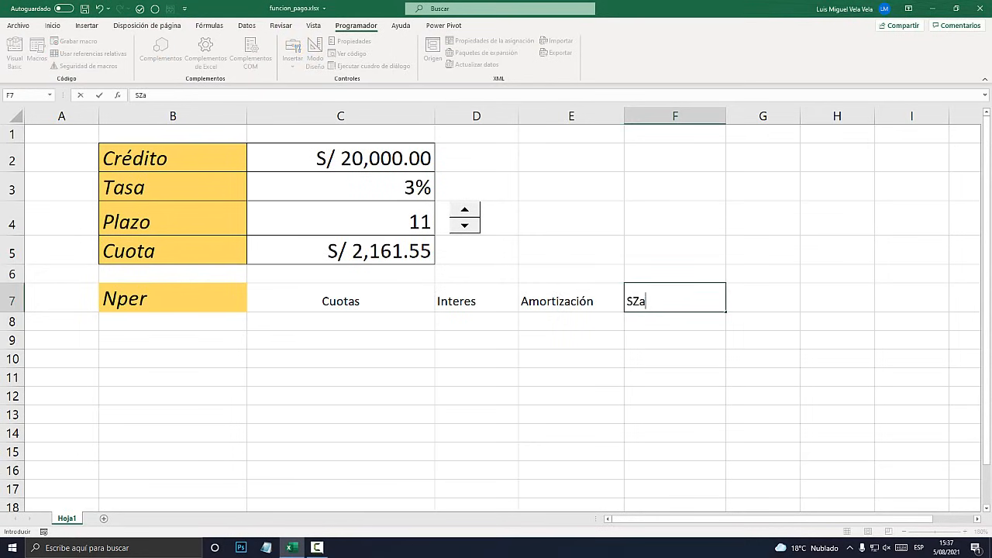
pyautogui.write('ldo')
pyautogui.press('Return')
# Step: Apply all borders to the amortization table range B7:F15
pyautogui.moveTo(172, 299); pyautogui.dragTo(675, 452)
pyautogui.click(52, 25)
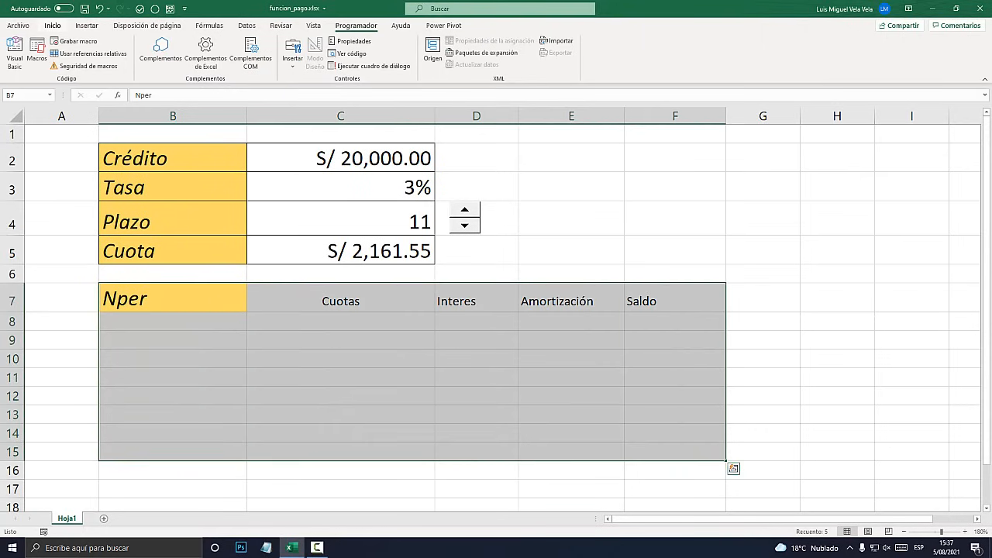
pyautogui.click(186, 61)
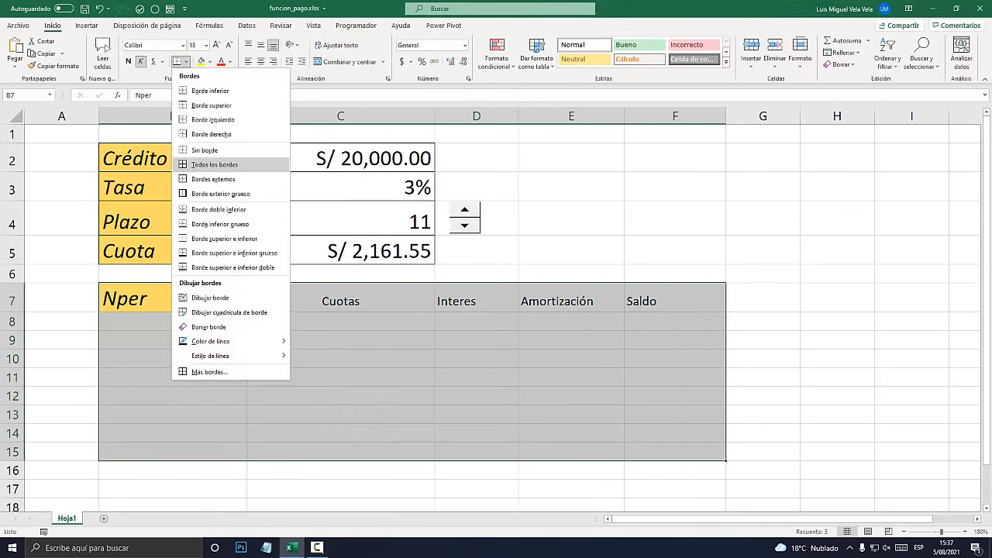
pyautogui.click(202, 162)
# Step: Format the headings in C7:F7 with the same gold fill as Nper, italic text and font size 16
pyautogui.moveTo(340, 300); pyautogui.dragTo(675, 300)
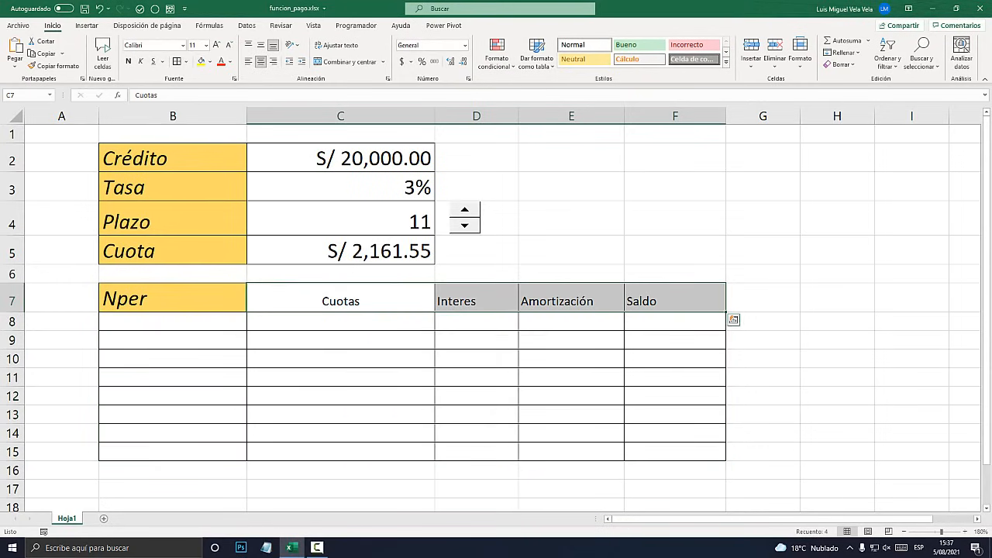
pyautogui.click(209, 61)
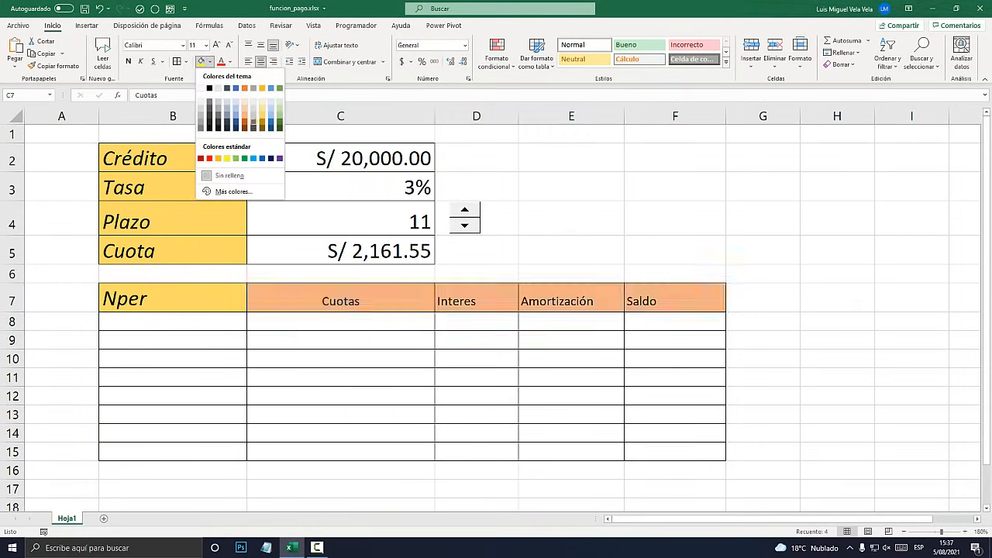
pyautogui.click(266, 116)
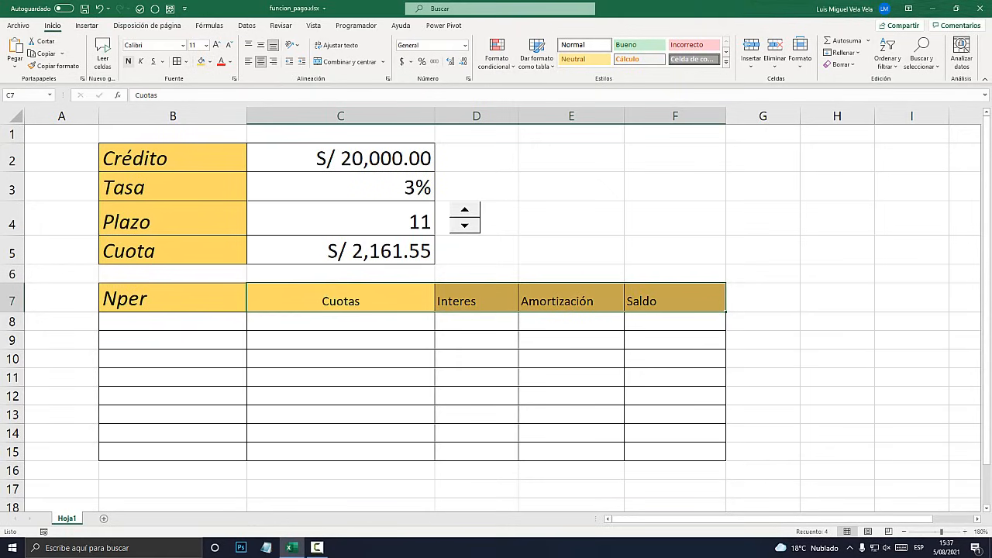
pyautogui.hotkey('ctrl', 'k')
pyautogui.click(217, 45)
pyautogui.click(217, 45)
pyautogui.click(217, 45)
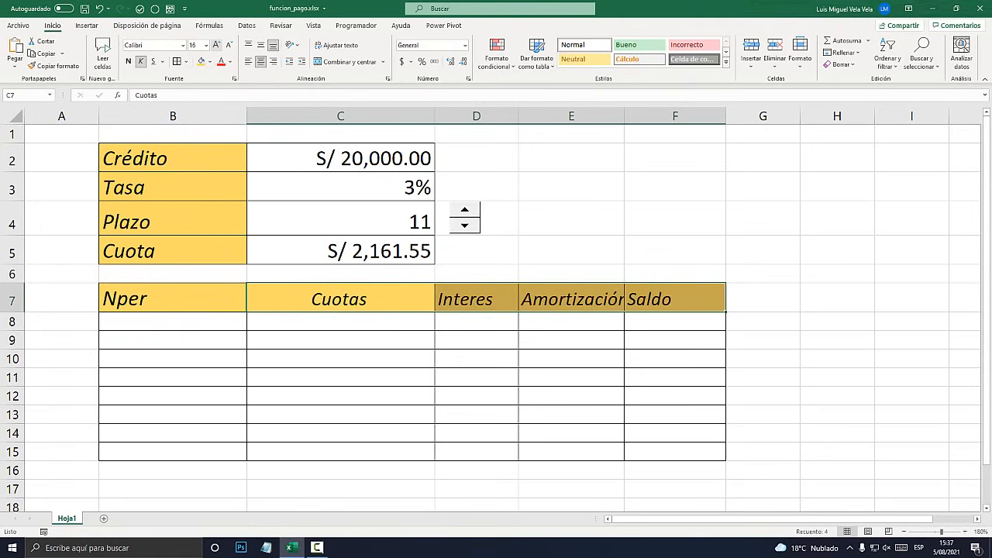
# Step: Center the C7:F7 headings vertically and horizontally, and widen the Amortización and Interes columns
pyautogui.click(260, 45)
pyautogui.click(261, 61)
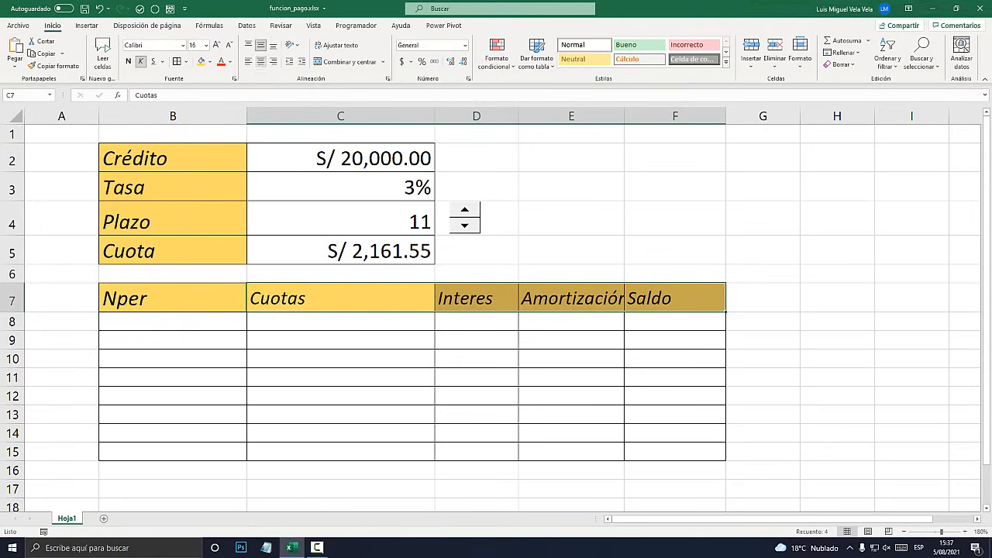
pyautogui.click(260, 62)
pyautogui.moveTo(625, 116); pyautogui.dragTo(660, 116)
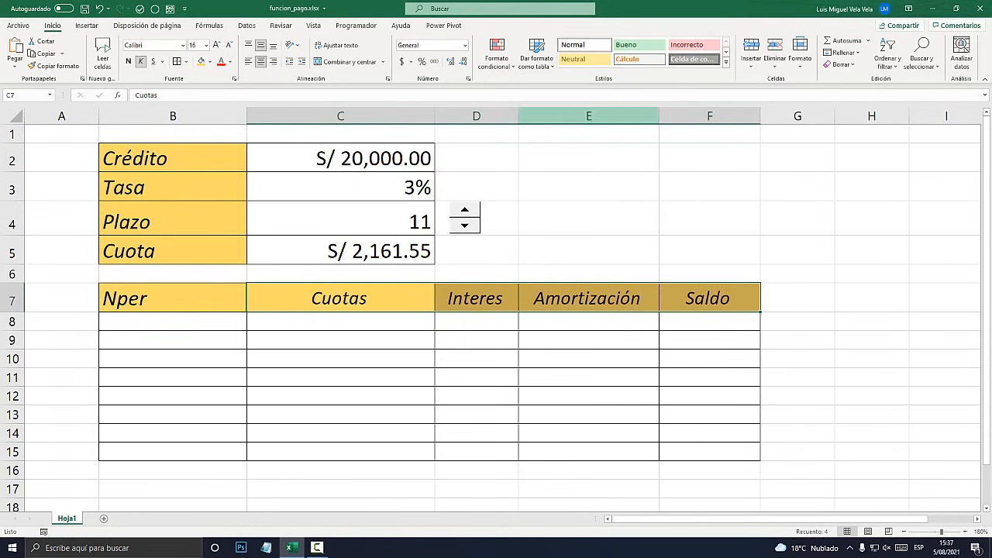
pyautogui.click(535, 116)
pyautogui.moveTo(518, 116); pyautogui.dragTo(563, 117)
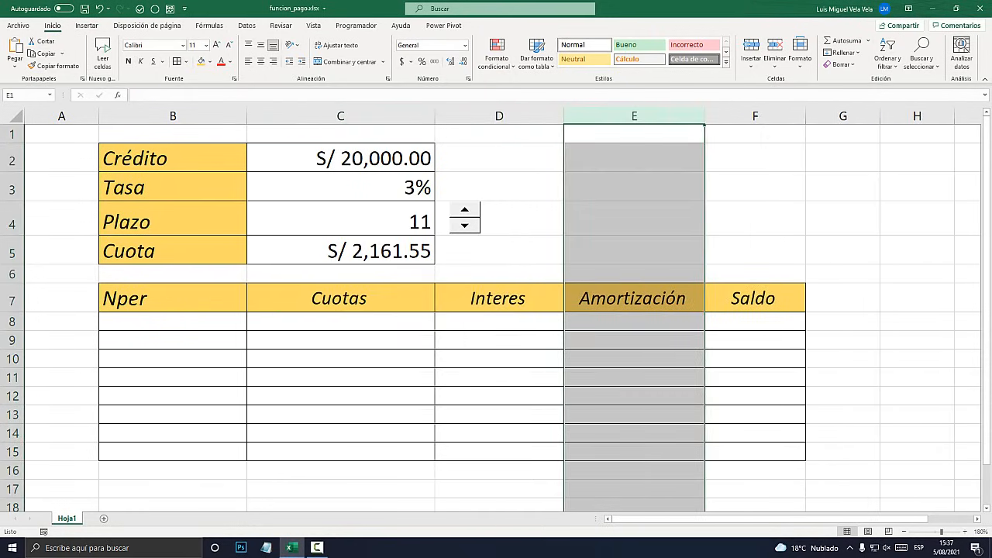
# Step: Raise Plazo to 12 using the spin button
pyautogui.click(340, 321)
pyautogui.click(465, 210)
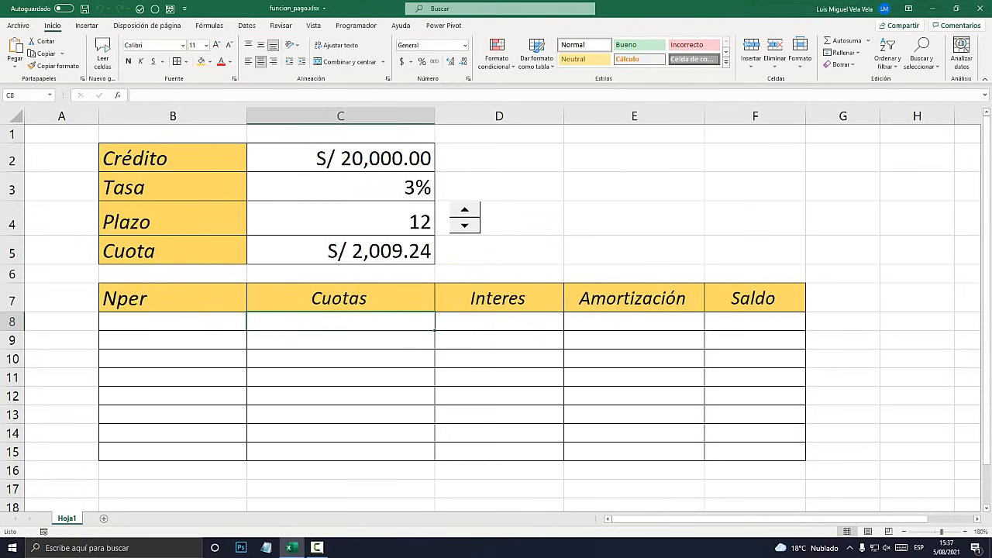
pyautogui.click(388, 221)
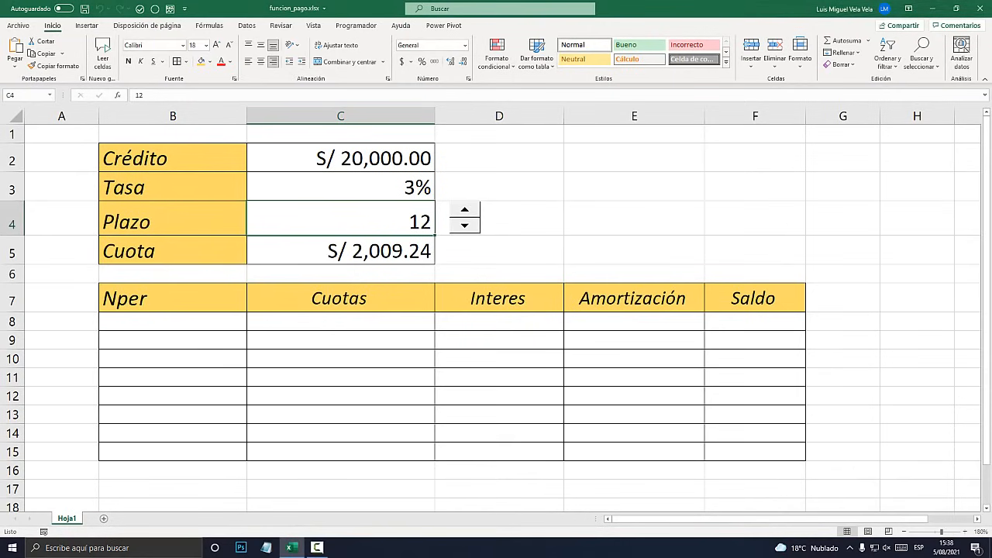
# Step: Enter 0 and 1 in B8 and B9 and extend the Nper series down to 12 in B20
pyautogui.click(173, 322)
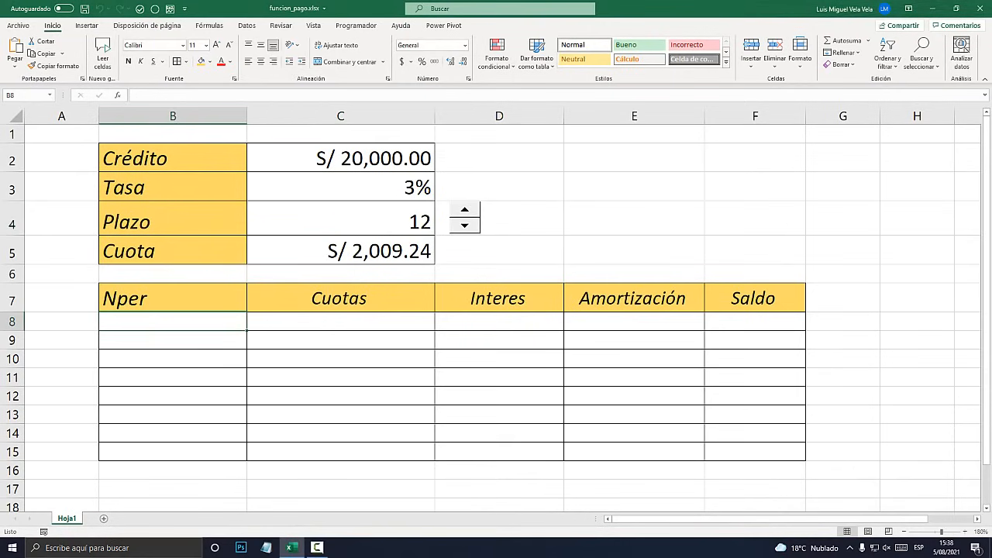
pyautogui.write('0')
pyautogui.press('Return')
pyautogui.write('1')
pyautogui.press('Return')
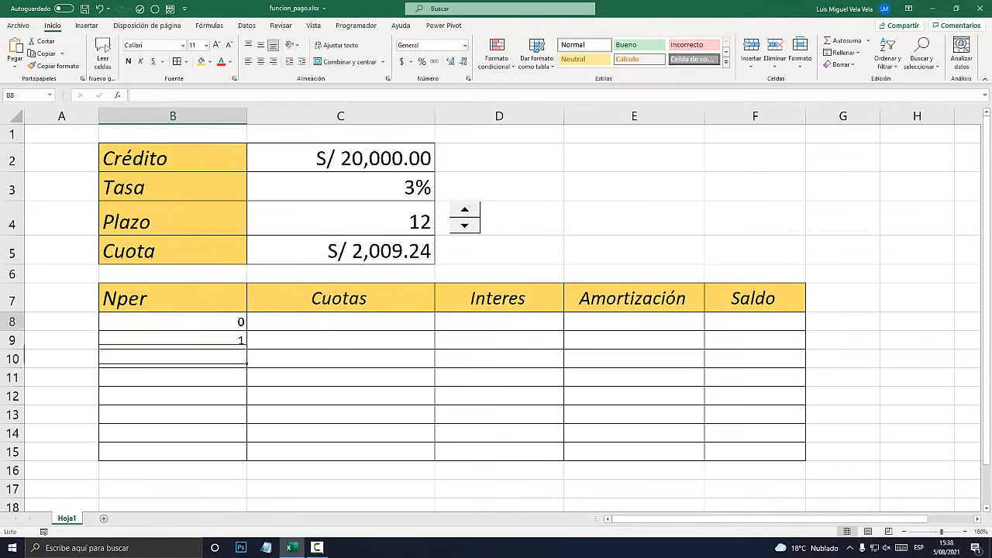
pyautogui.moveTo(173, 322); pyautogui.dragTo(173, 340)
pyautogui.moveTo(247, 350); pyautogui.dragTo(249, 506)
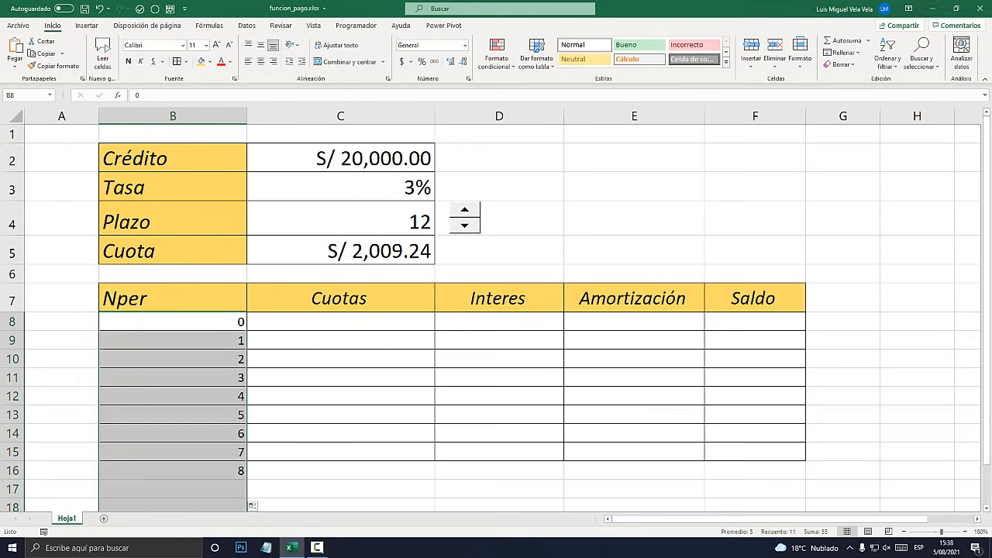
pyautogui.scroll(-2, 248, 506)
pyautogui.moveTo(247, 358); pyautogui.dragTo(248, 394)
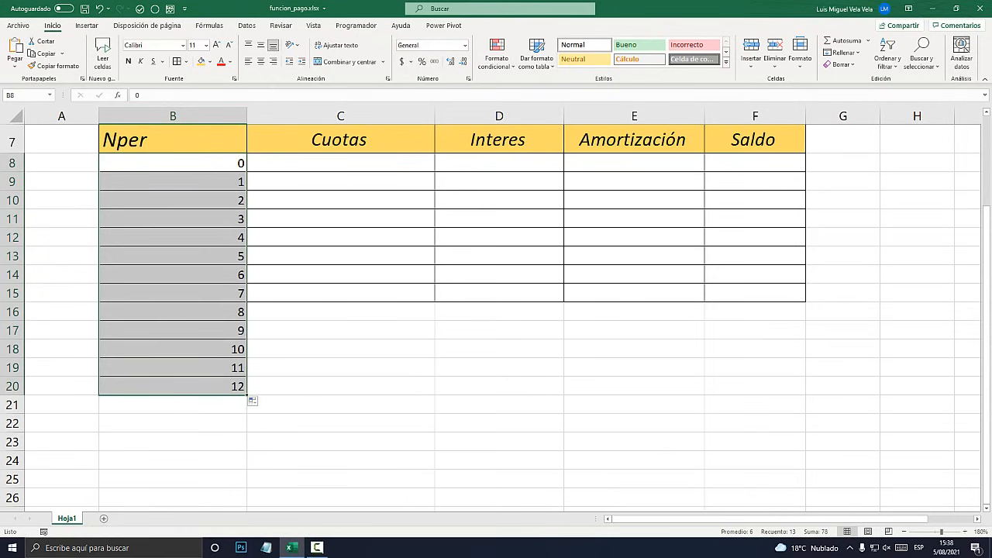
# Step: Apply all borders to the extended table range B8:F20
pyautogui.moveTo(185, 163); pyautogui.dragTo(751, 386)
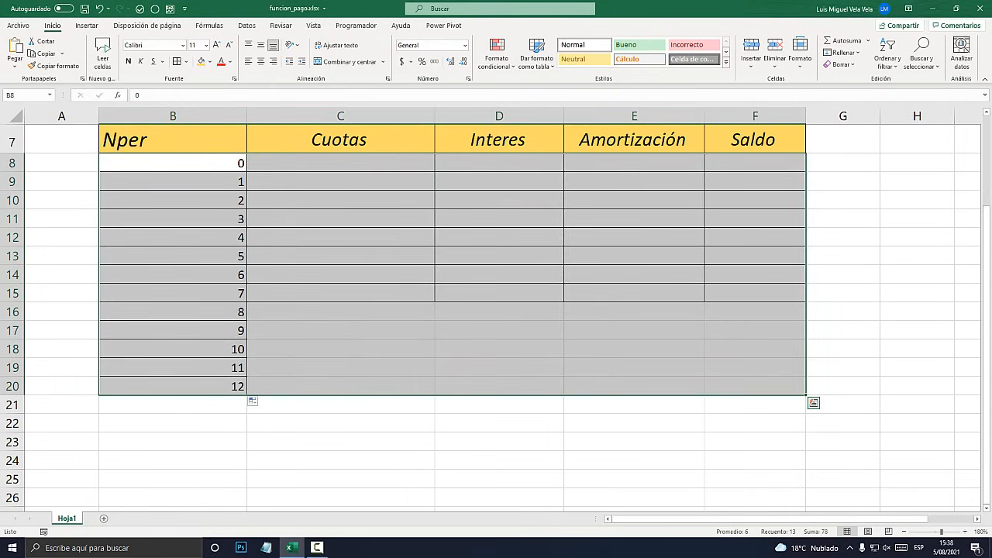
pyautogui.click(176, 61)
pyautogui.click(341, 311)
# Step: Enter the absolute reference =$C$5 in C8 and copy it down the Cuotas column to C20
pyautogui.scroll(2, 341, 312)
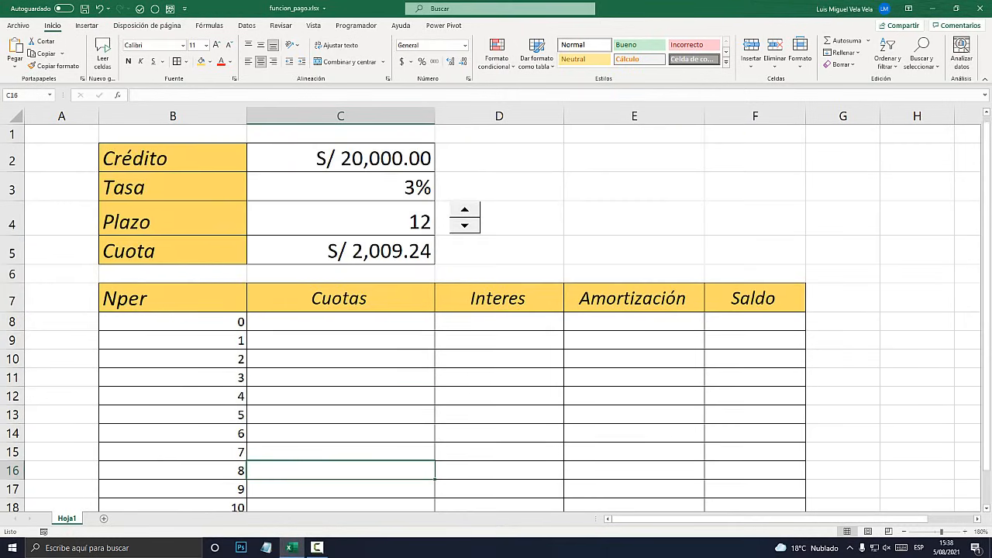
pyautogui.click(341, 321)
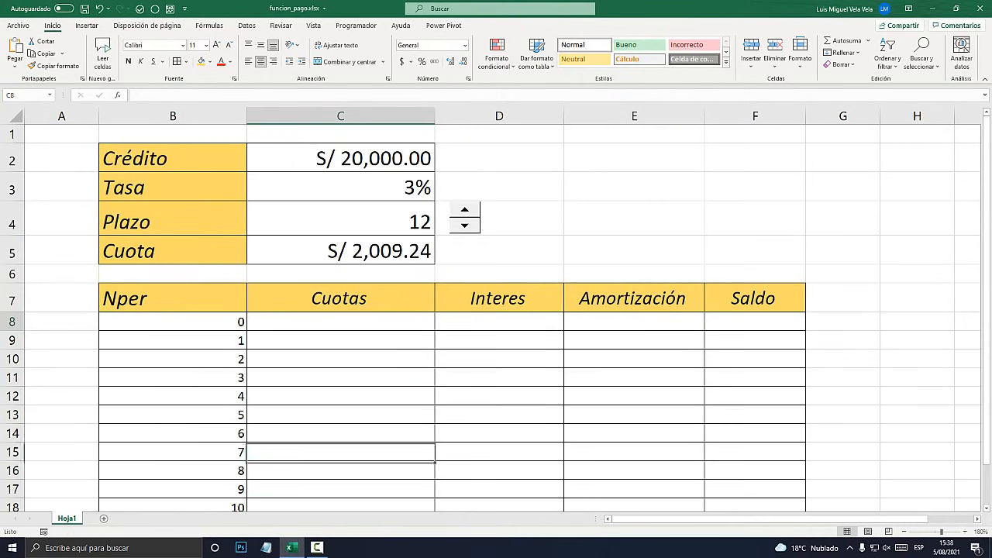
pyautogui.write('=')
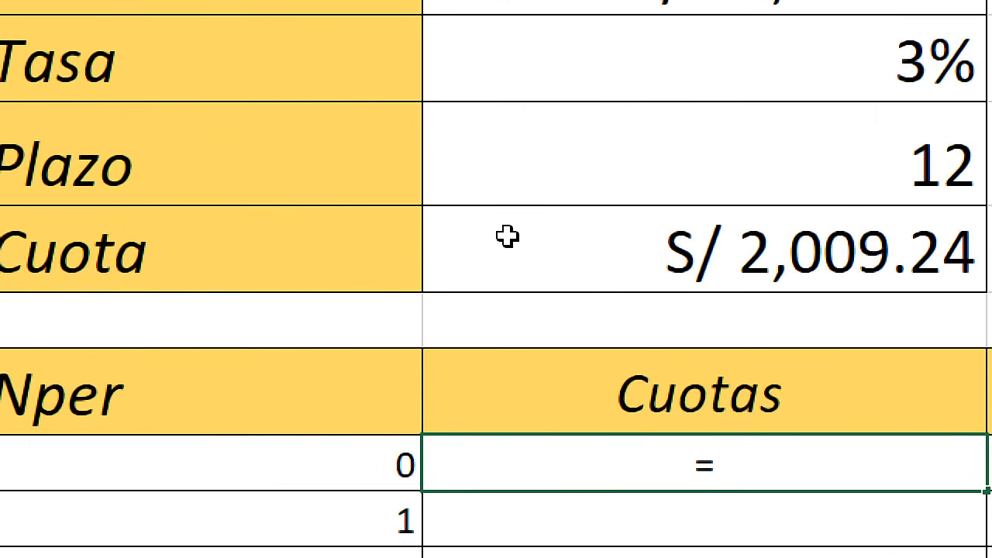
pyautogui.click(571, 229)
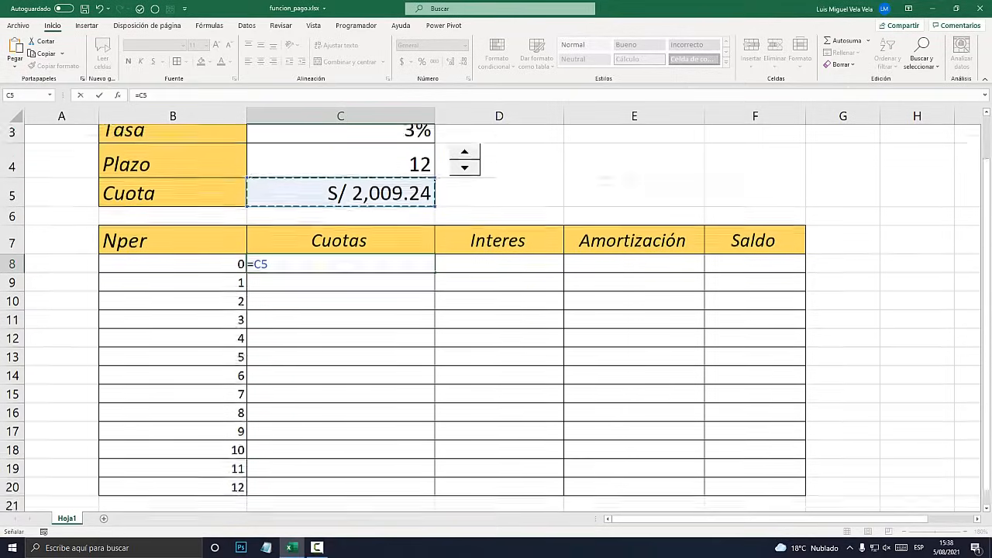
pyautogui.scroll(1, 496, 310)
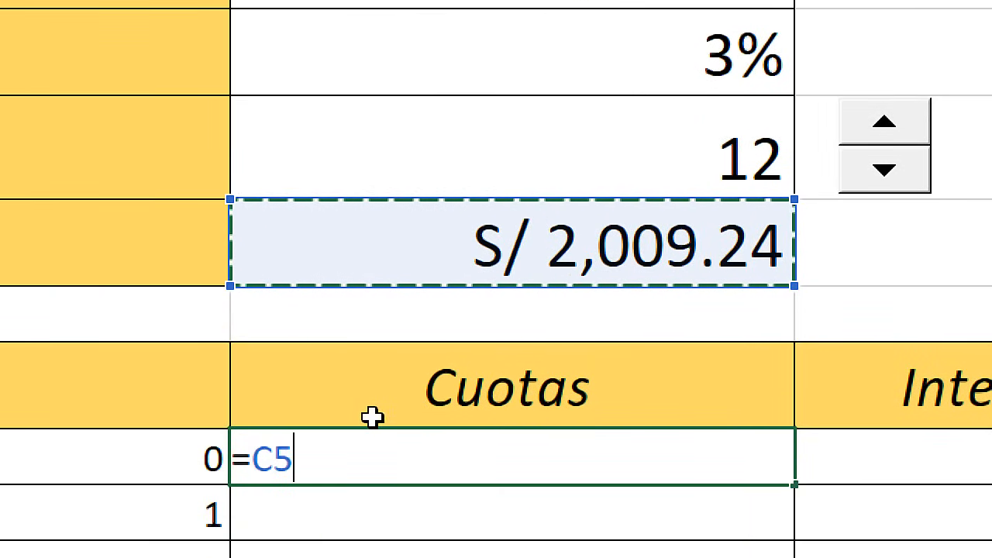
pyautogui.press('F4')
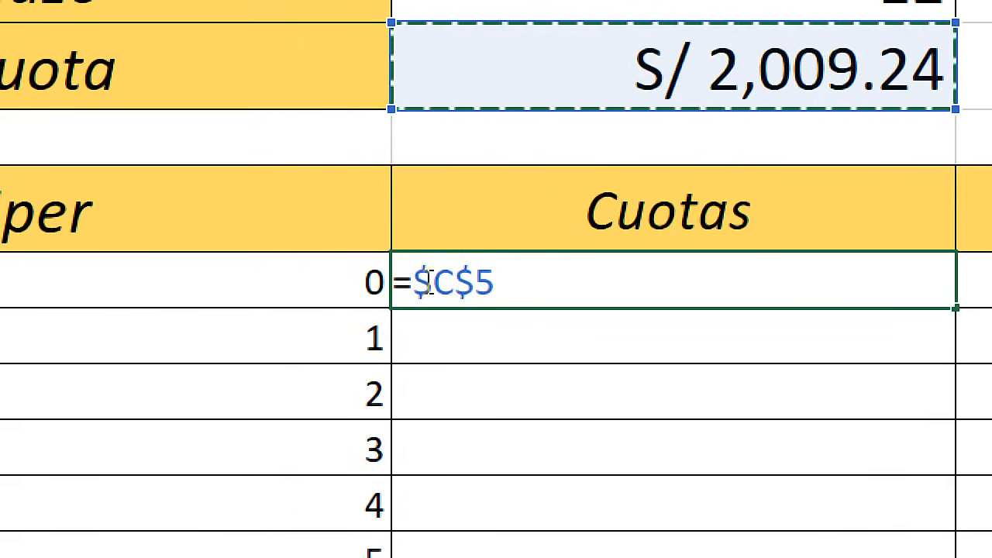
pyautogui.moveTo(431, 282); pyautogui.dragTo(459, 284)
pyautogui.click(536, 281)
pyautogui.hotkey('ctrl', 'Return')
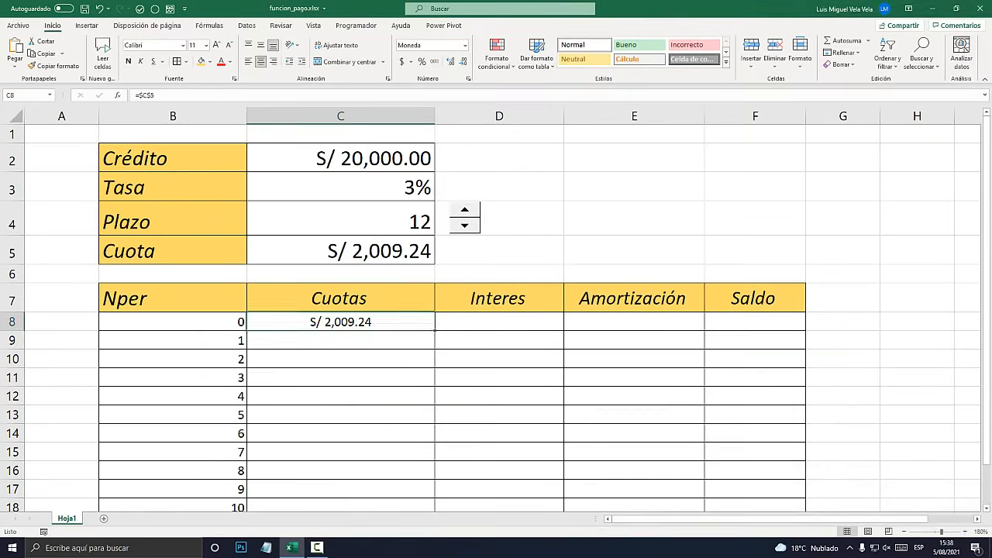
pyautogui.scroll(-1, 496, 317)
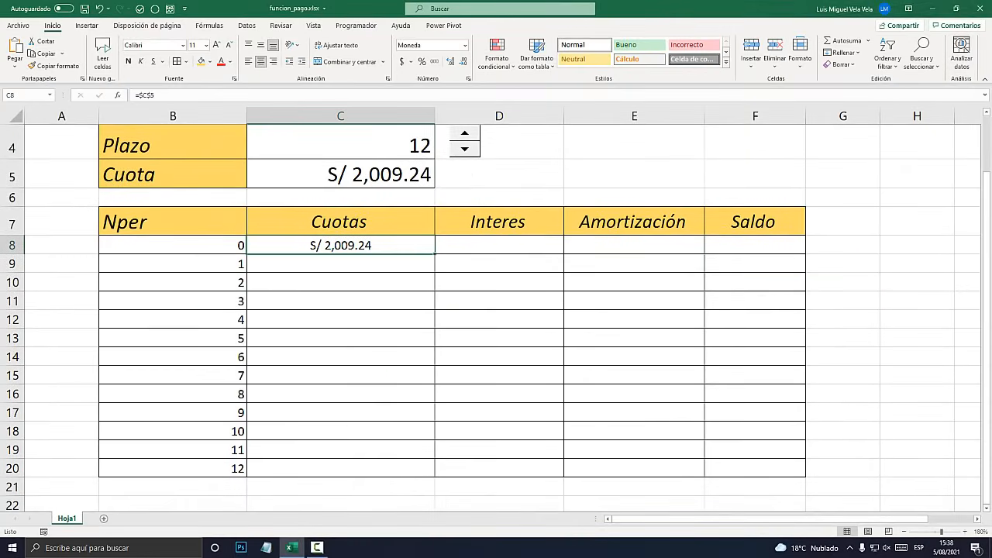
pyautogui.moveTo(434, 253); pyautogui.dragTo(435, 476)
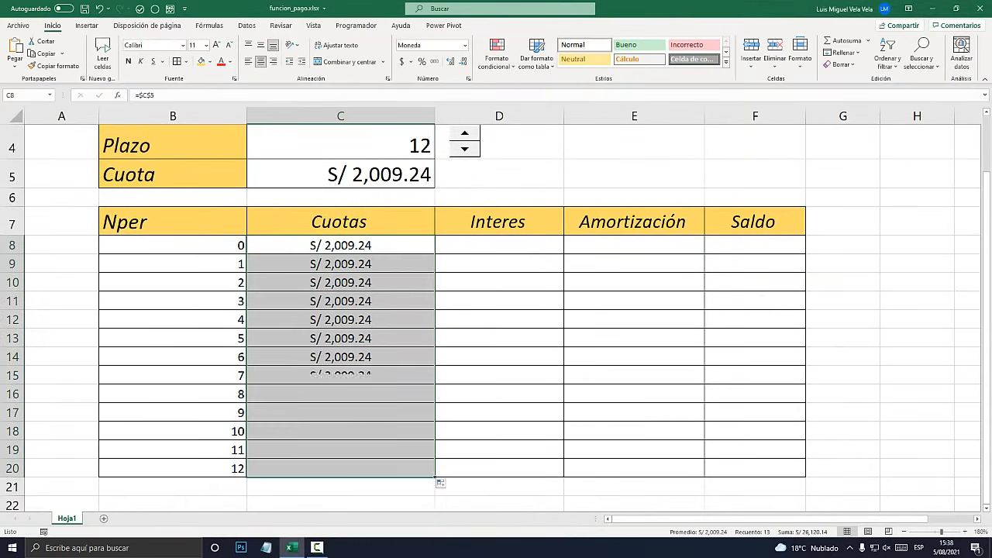
# Step: Enter =C2 in F8 as the opening Saldo
pyautogui.scroll(1, 497, 318)
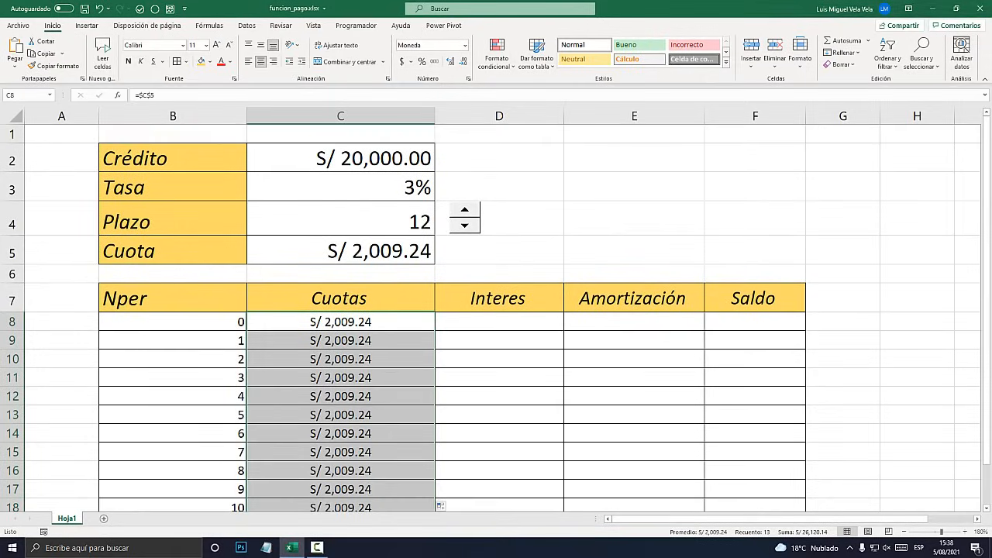
pyautogui.click(755, 322)
pyautogui.write('=')
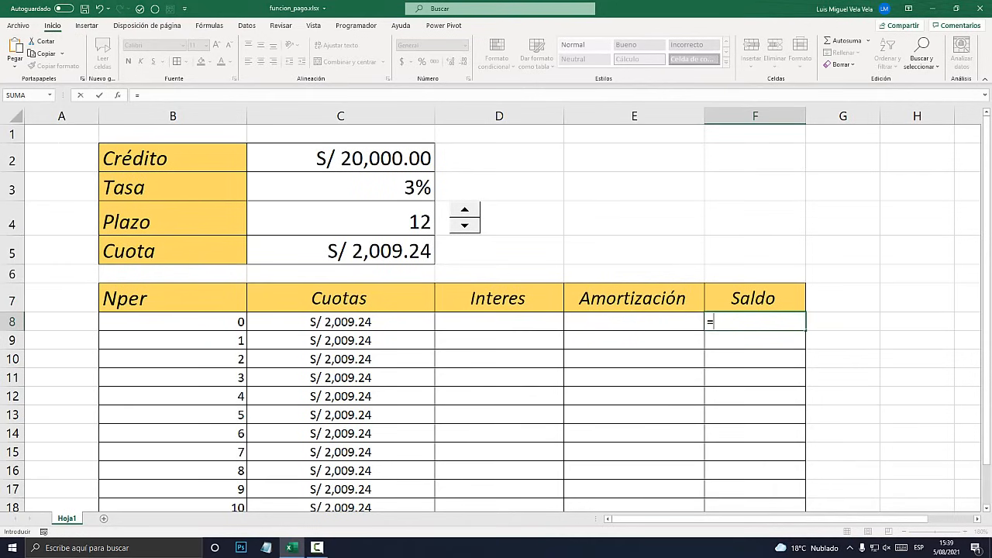
pyautogui.click(340, 158)
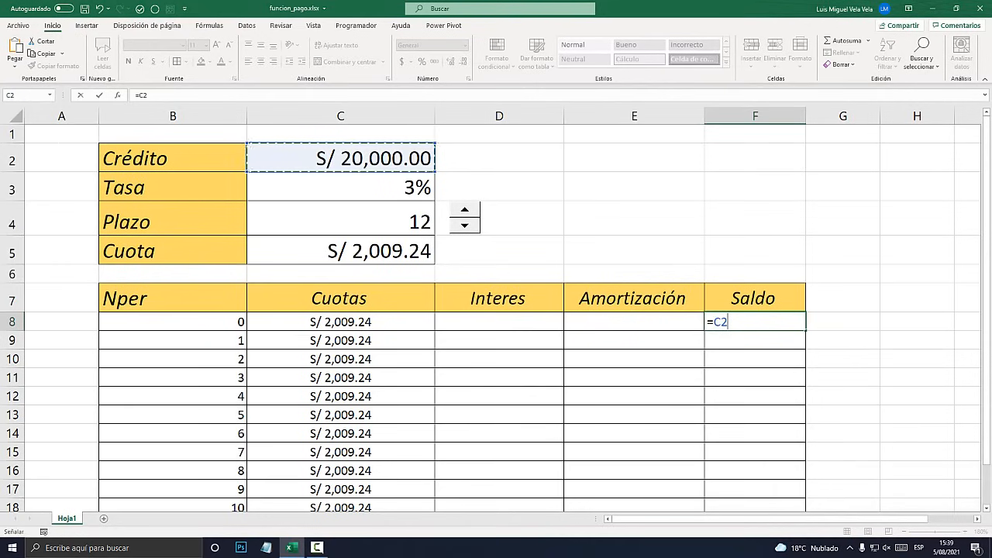
pyautogui.press('Return')
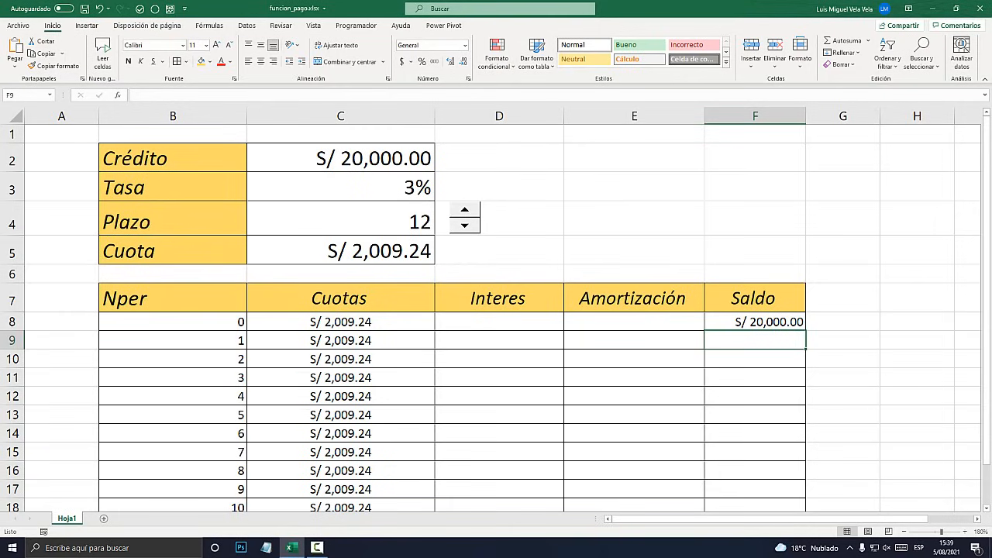
# Step: Enter =F8-E9 in F9 and copy it down the Saldo column to F20
pyautogui.click(13, 341)
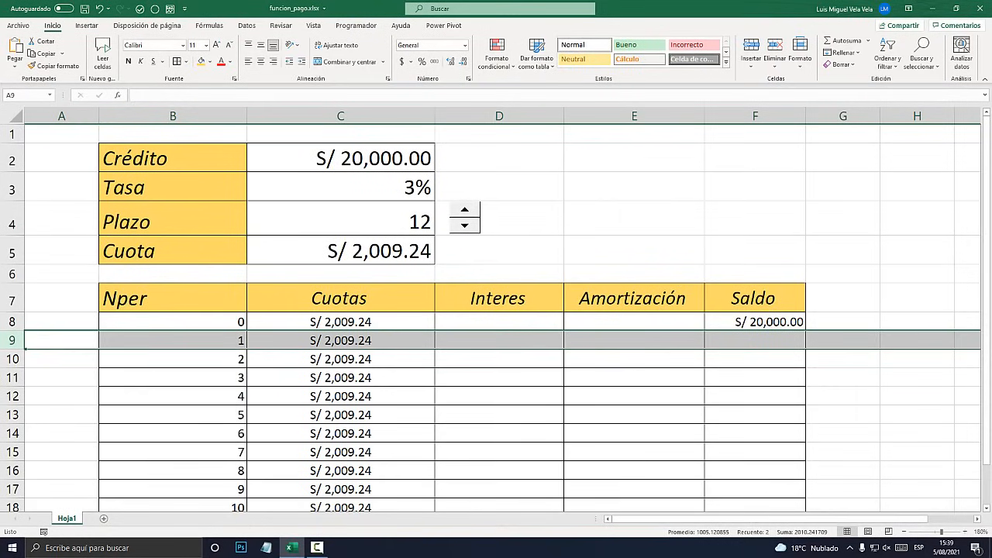
pyautogui.click(755, 340)
pyautogui.write('=')
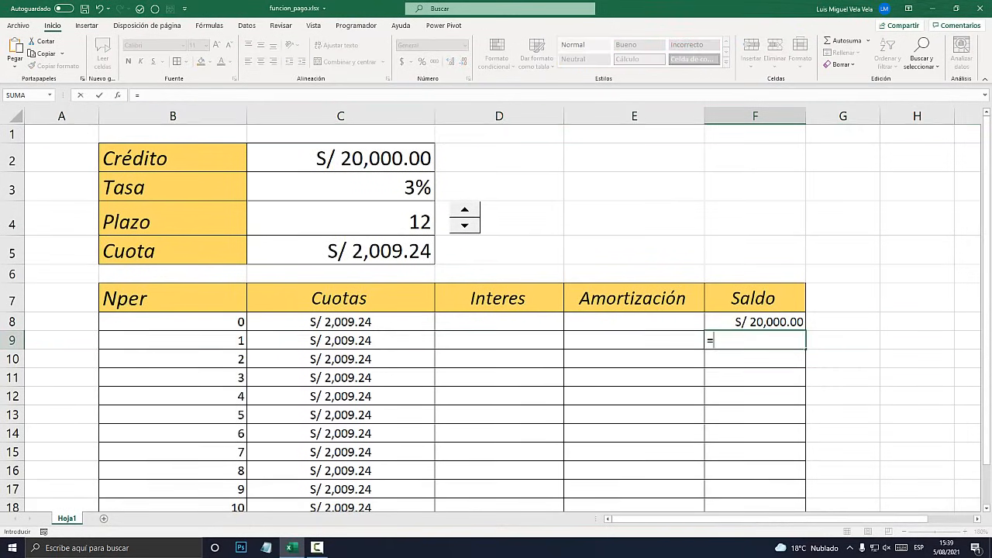
pyautogui.press('Up')
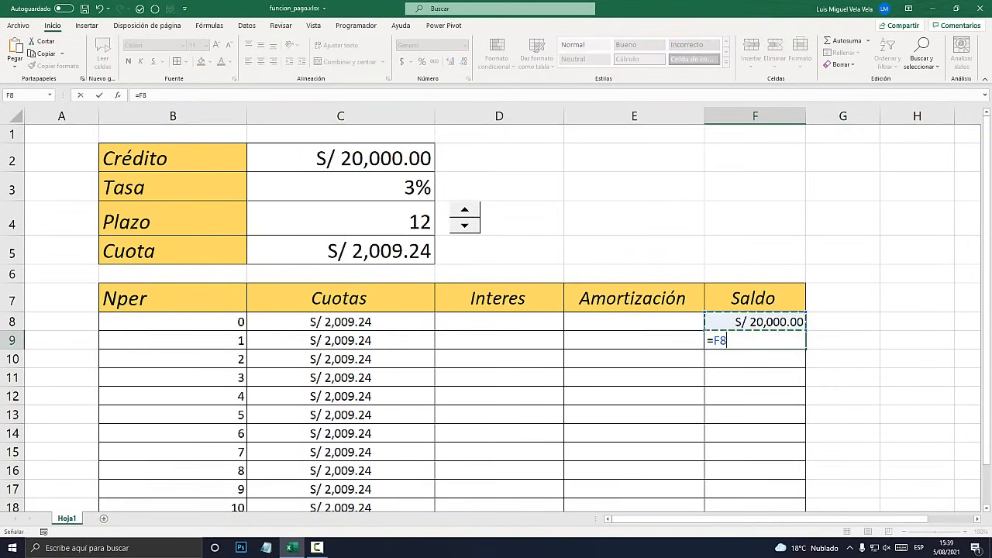
pyautogui.write('-')
pyautogui.press('Left')
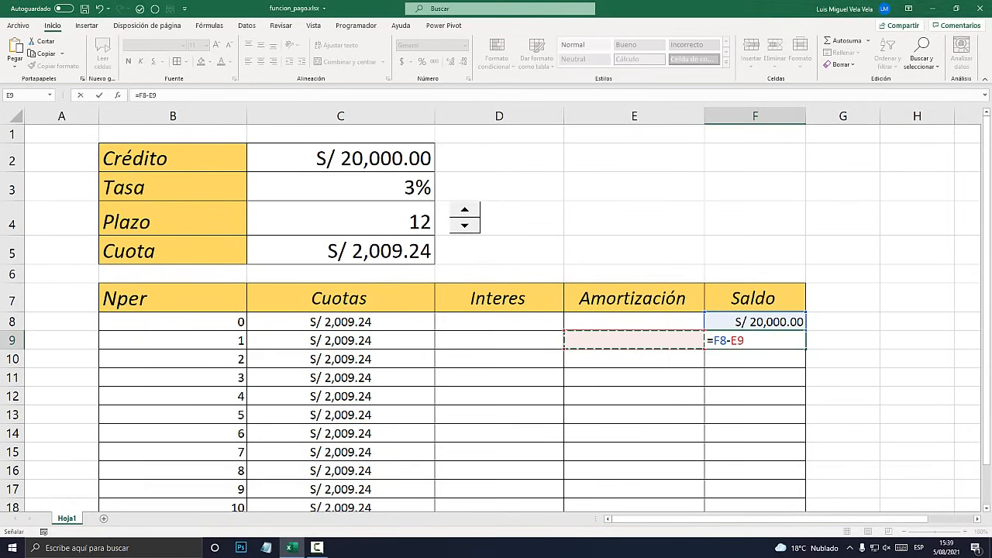
pyautogui.press('Return')
pyautogui.scroll(-1, 502, 318)
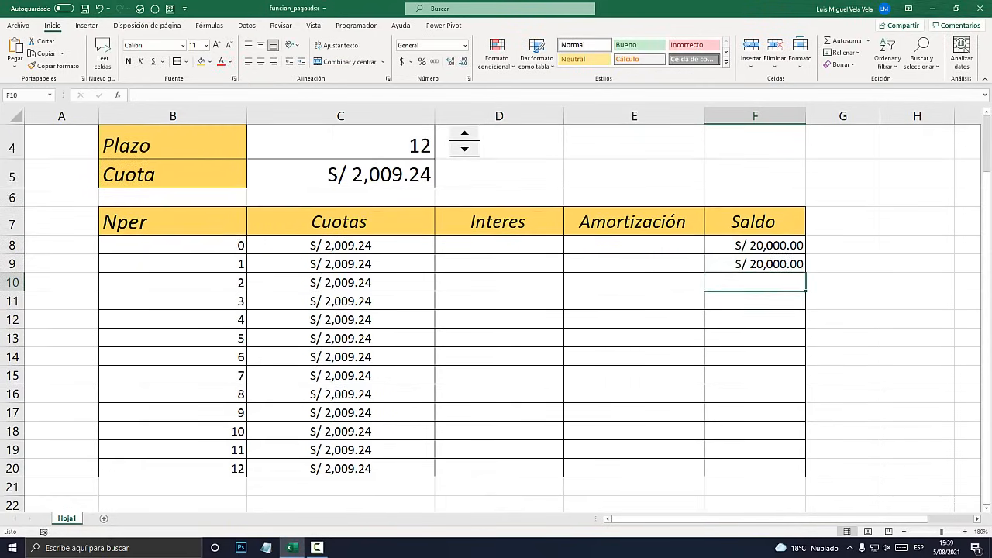
pyautogui.click(755, 264)
pyautogui.moveTo(805, 273); pyautogui.dragTo(805, 476)
pyautogui.click(634, 264)
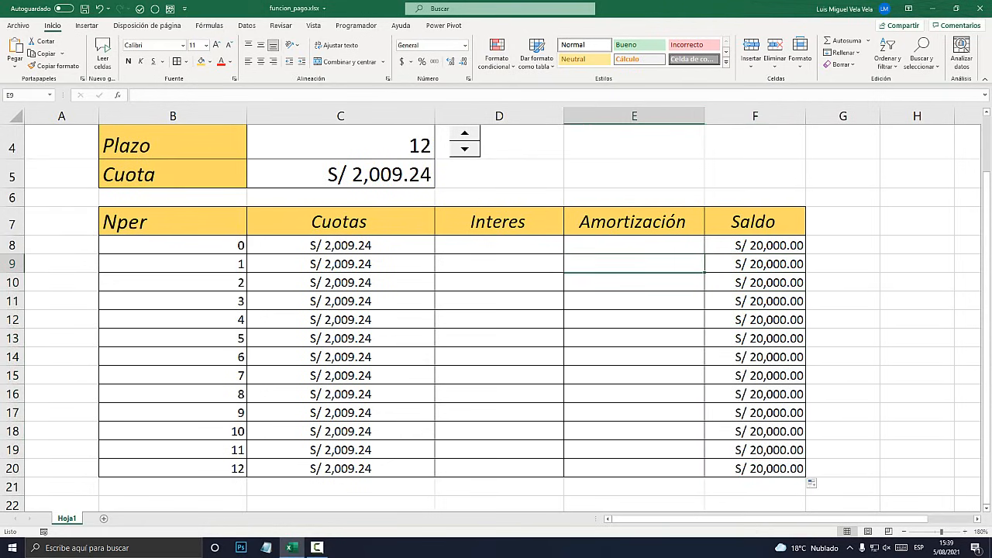
# Step: Enter =C9-D9 in E9 and copy it down the Amortización column to E20
pyautogui.write('=')
pyautogui.press('Left')
pyautogui.press('Left')
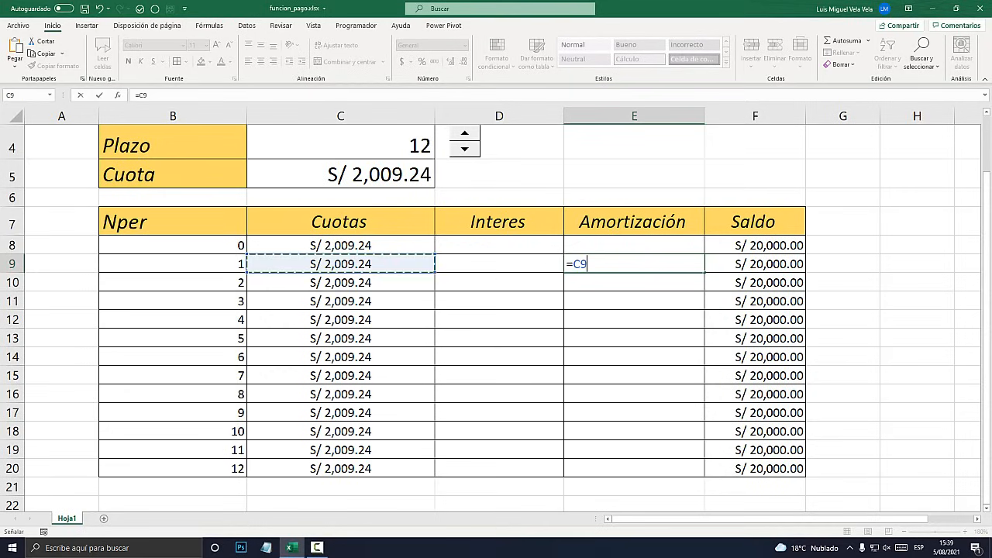
pyautogui.write('-')
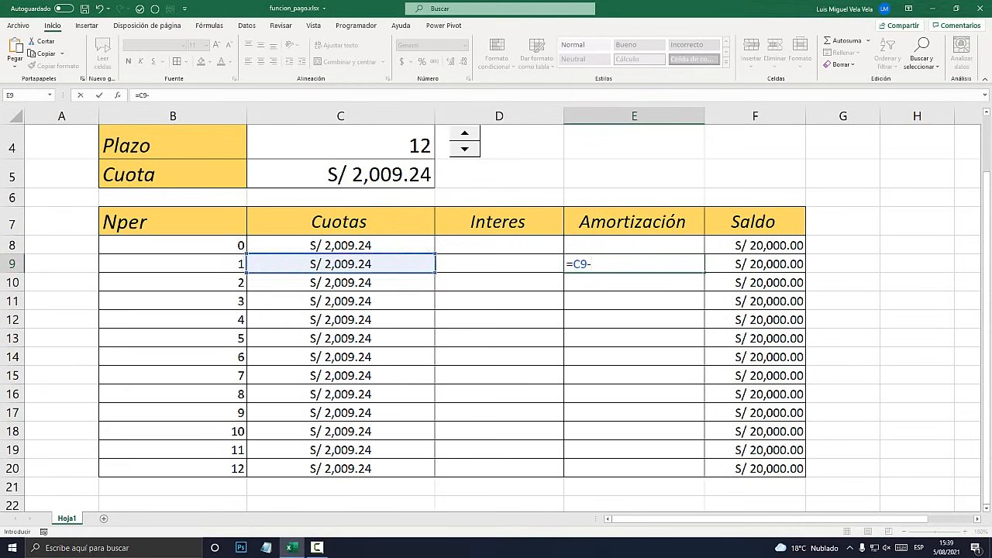
pyautogui.press('Left')
pyautogui.press('Return')
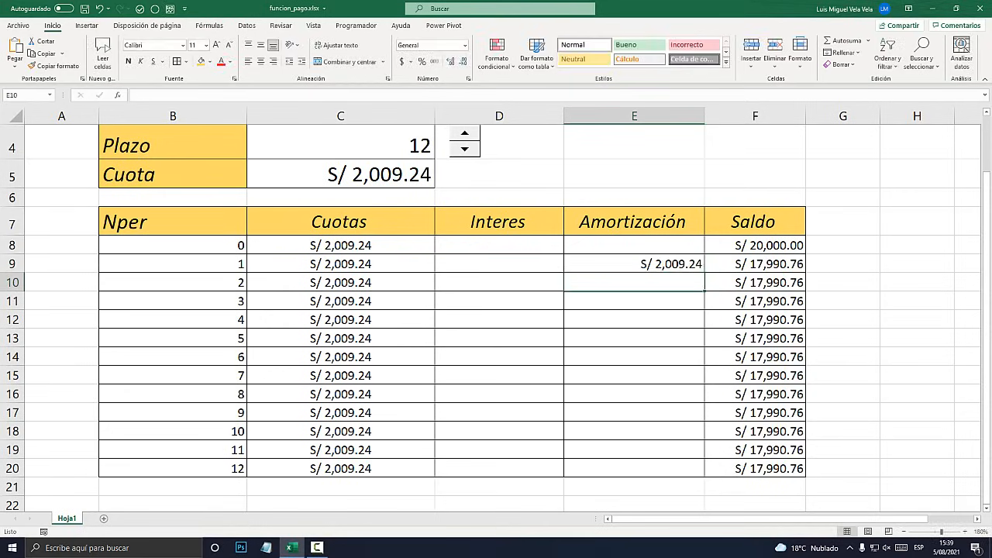
pyautogui.press('Up')
pyautogui.moveTo(704, 273); pyautogui.dragTo(702, 476)
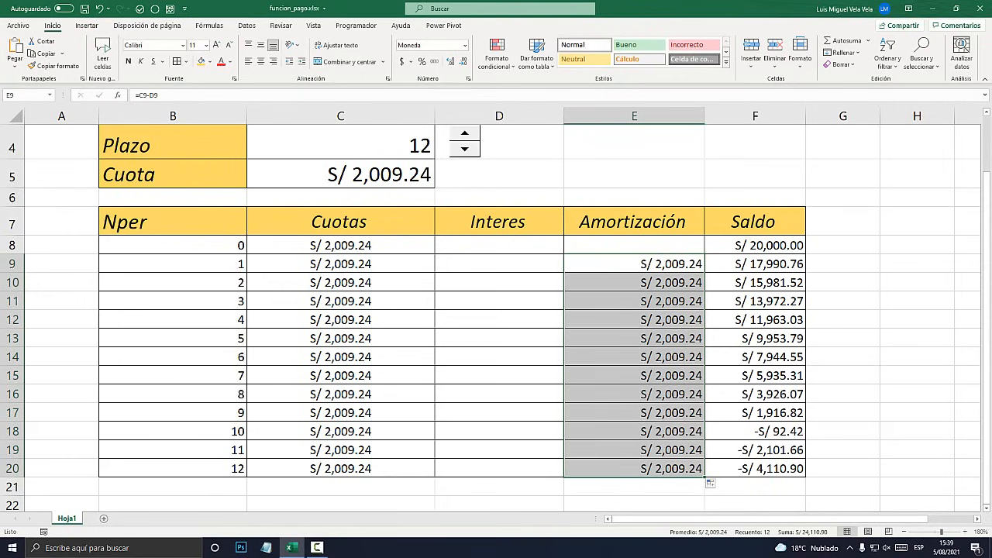
# Step: Enter the interest formula =F8*$C$3 in D9, keeping the Tasa reference absolute
pyautogui.press('Left')
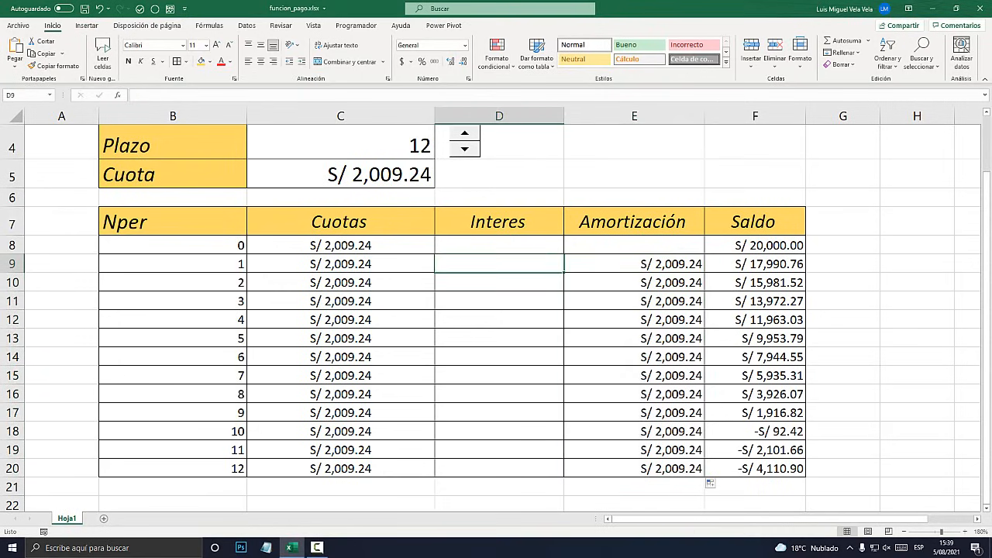
pyautogui.write('=')
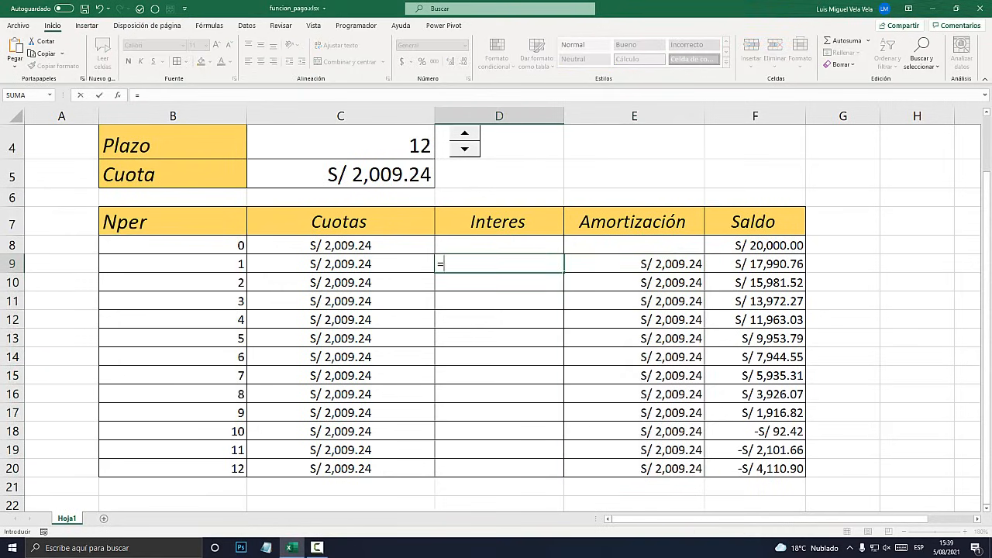
pyautogui.click(755, 246)
pyautogui.write('*')
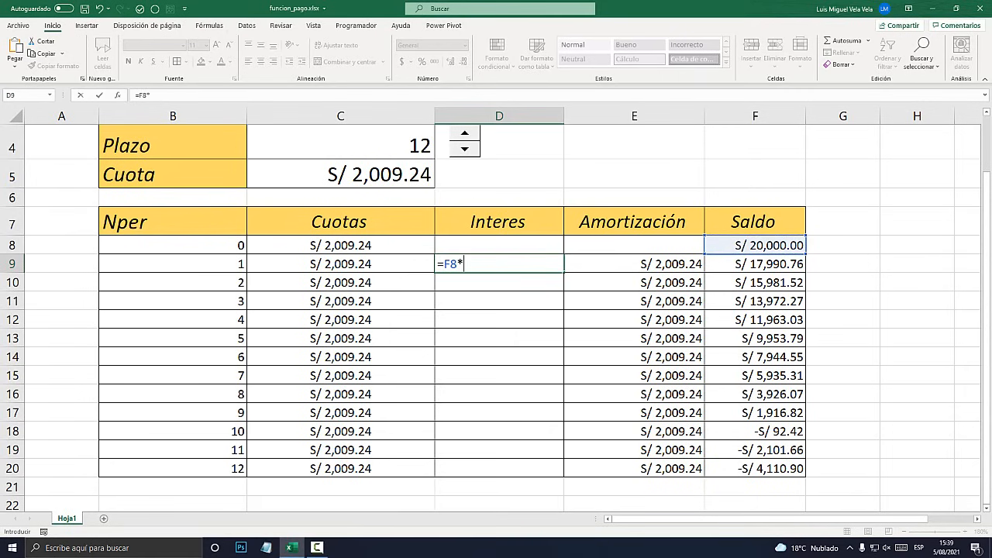
pyautogui.scroll(1, 496, 310)
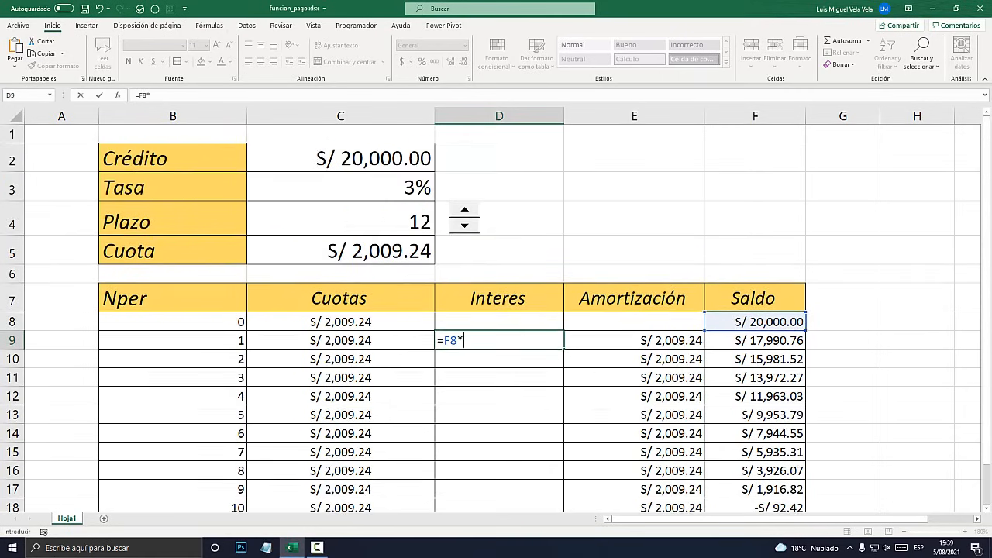
pyautogui.click(340, 188)
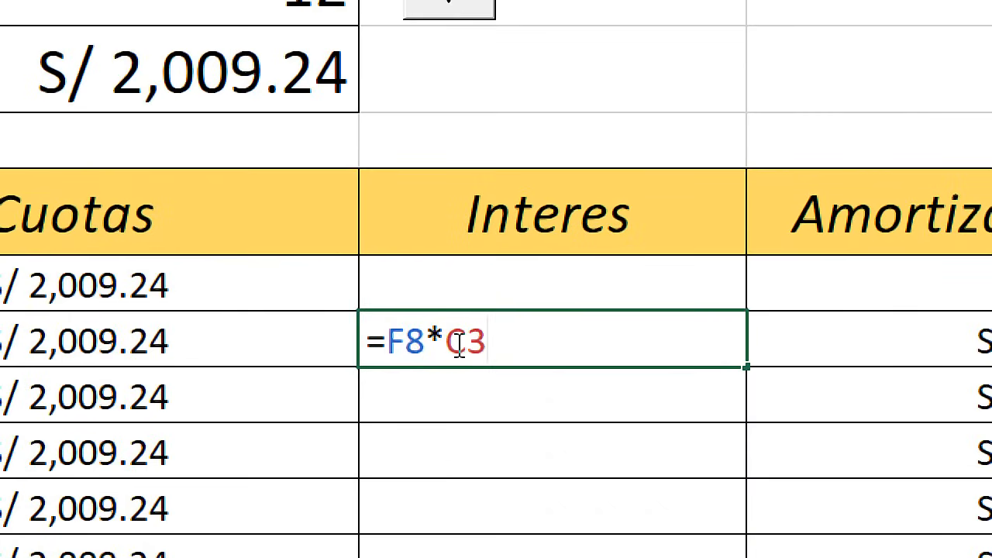
pyautogui.press('F4')
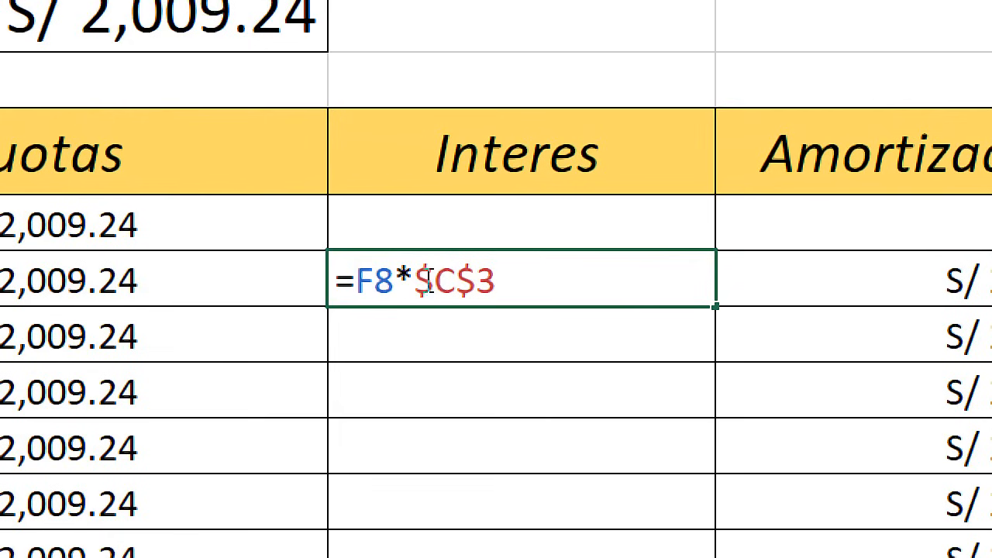
pyautogui.moveTo(433, 282); pyautogui.dragTo(415, 283)
pyautogui.moveTo(475, 283); pyautogui.dragTo(456, 283)
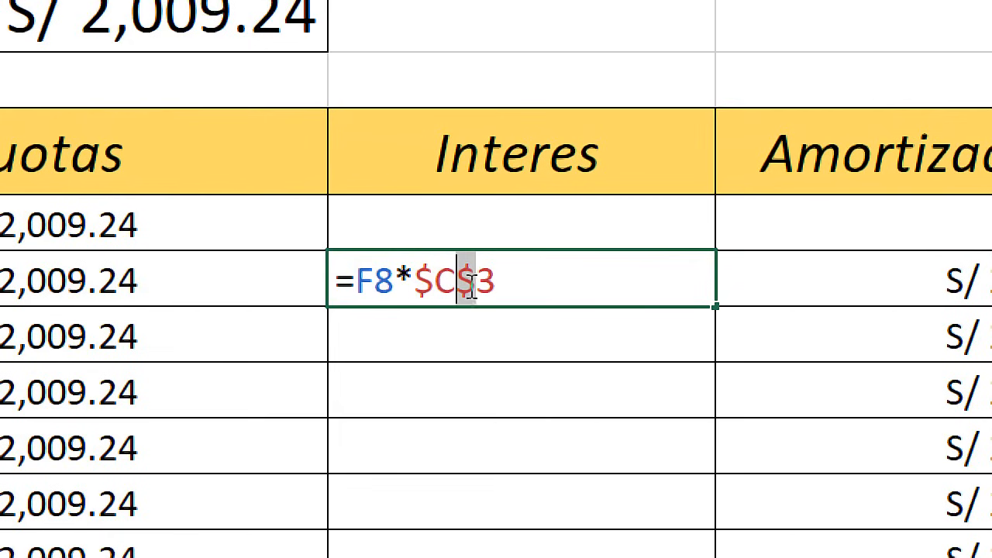
pyautogui.click(532, 283)
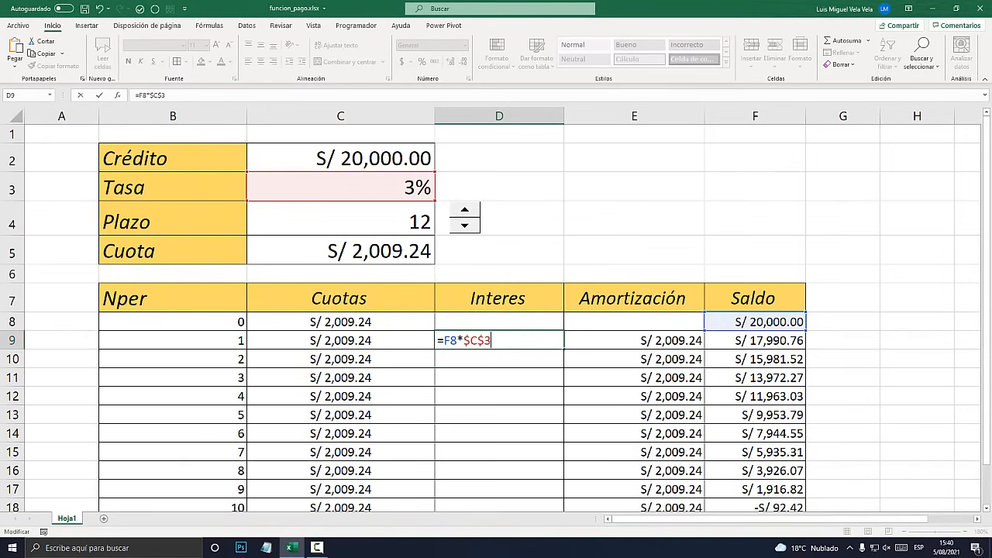
pyautogui.press('Return')
# Step: Copy the interest formula from D9 down the Interes column to D20
pyautogui.scroll(-2, 499, 310)
pyautogui.click(500, 182)
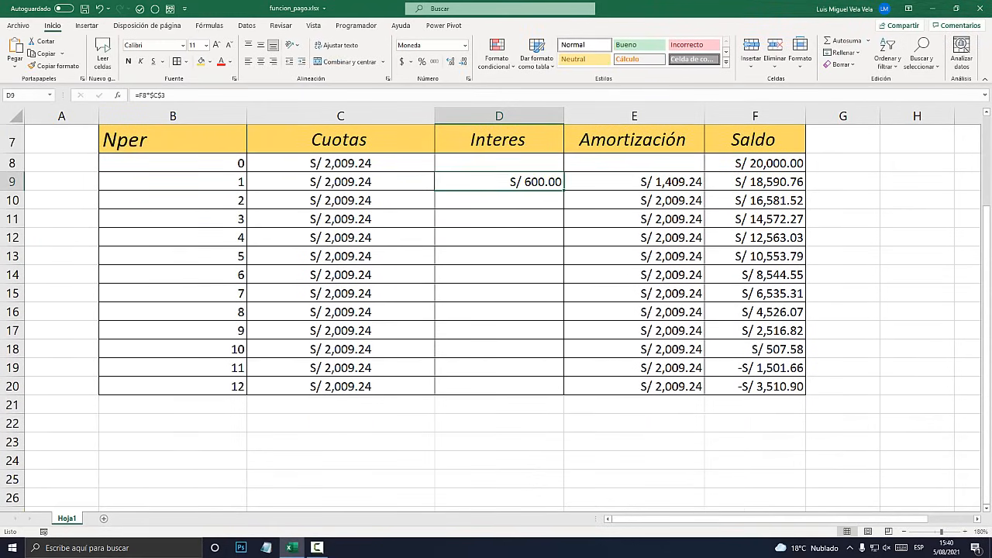
pyautogui.moveTo(564, 190); pyautogui.dragTo(563, 394)
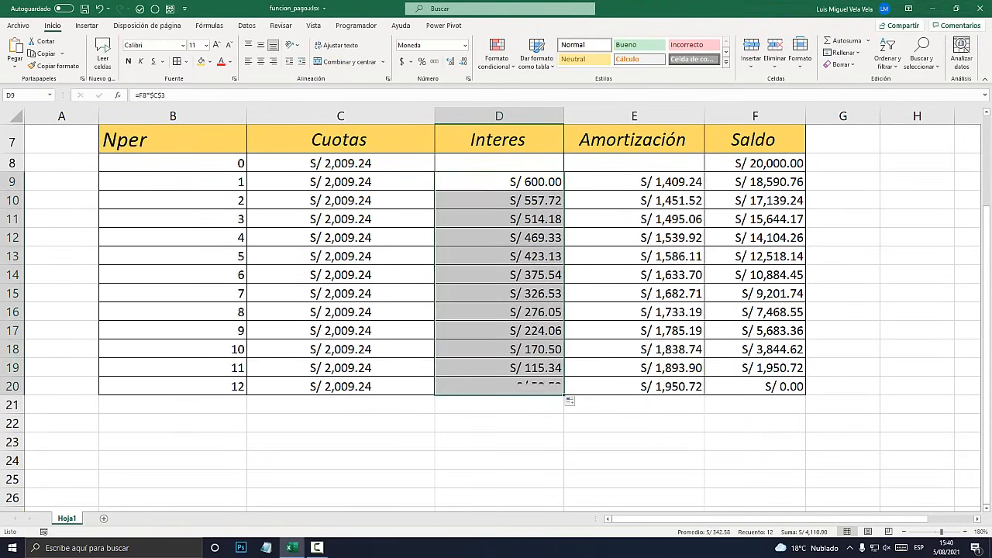
# Step: Review the completed amortization table, checking the final Saldo in F20 and the Cuota formula in C5
pyautogui.click(634, 368)
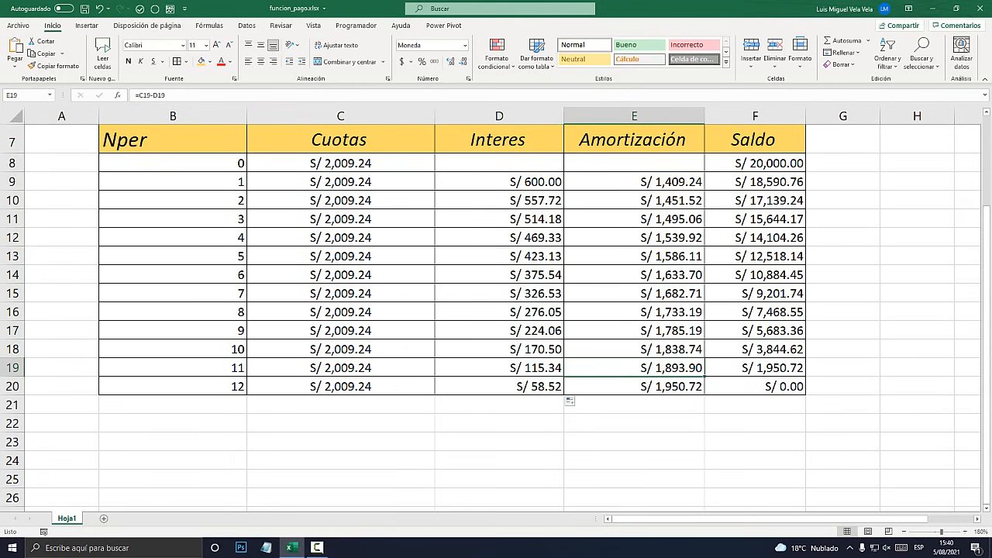
pyautogui.scroll(2, 496, 318)
pyautogui.scroll(-3, 496, 318)
pyautogui.scroll(1, 496, 317)
pyautogui.click(755, 116)
pyautogui.click(755, 386)
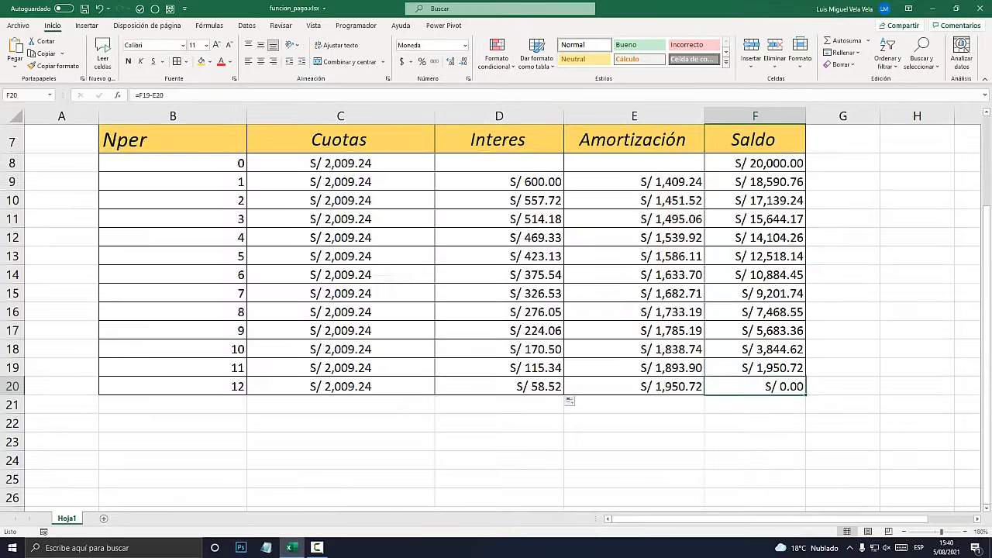
pyautogui.scroll(2, 496, 310)
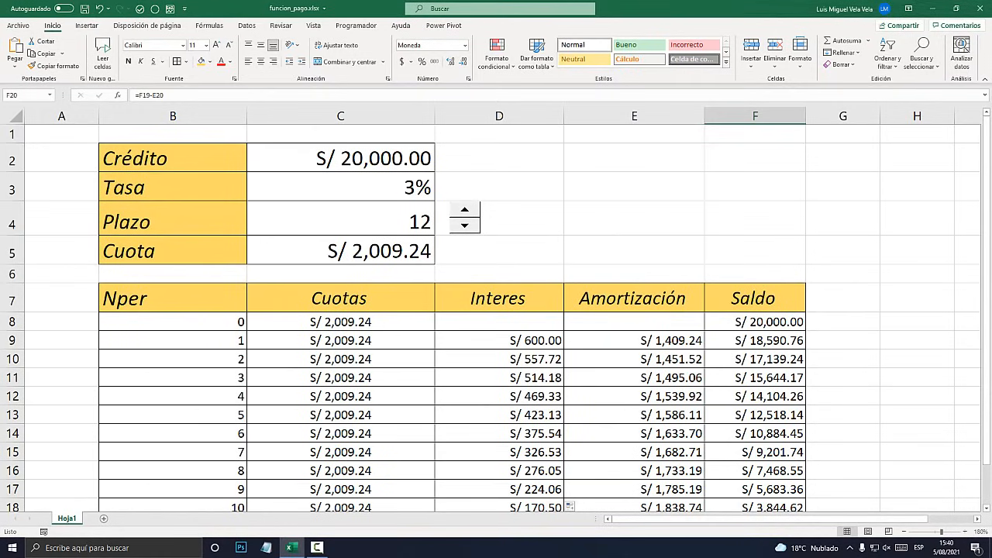
pyautogui.click(341, 250)
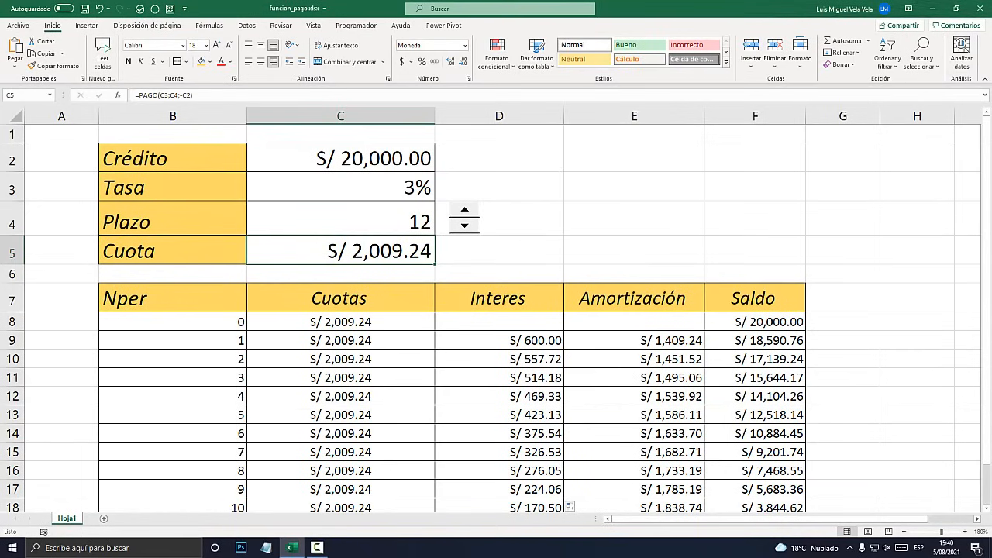